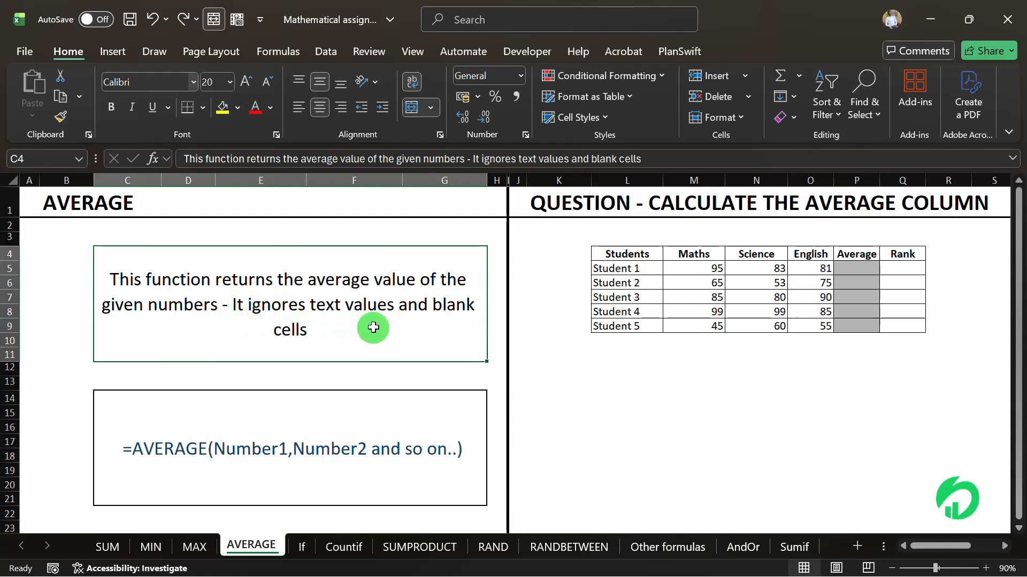
Enter the notes "sum of values", "divided" and "count of the values" in cells K13 to K15
{"action": "left_click", "coordinate": [583, 382]}
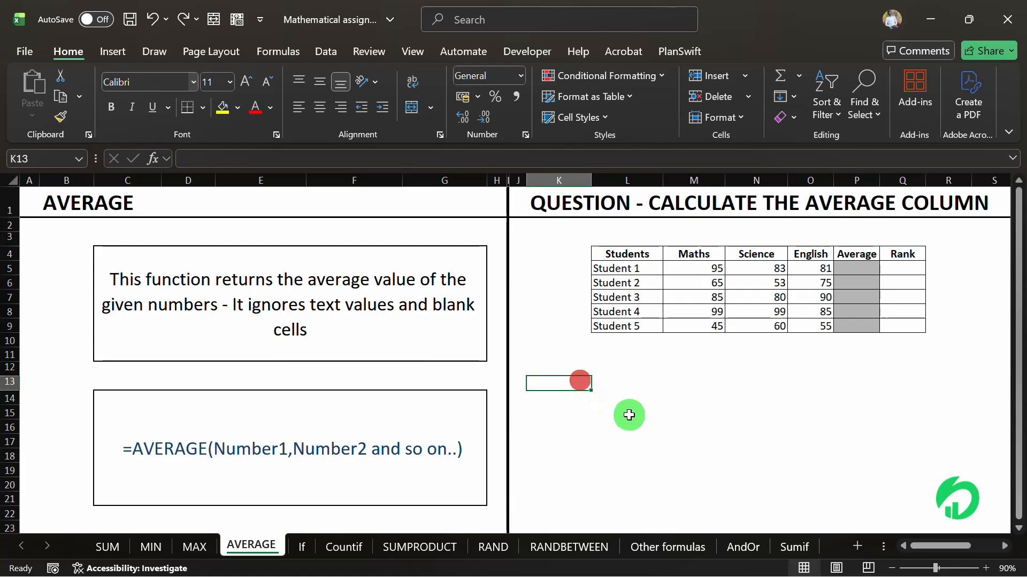
{"action": "type", "text": "sum"}
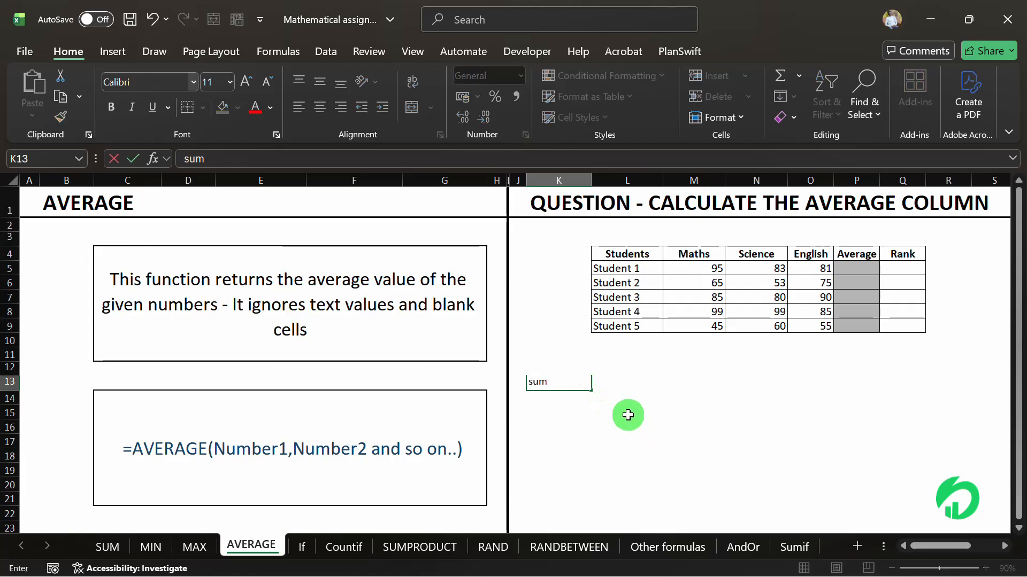
{"action": "type", "text": " of val"}
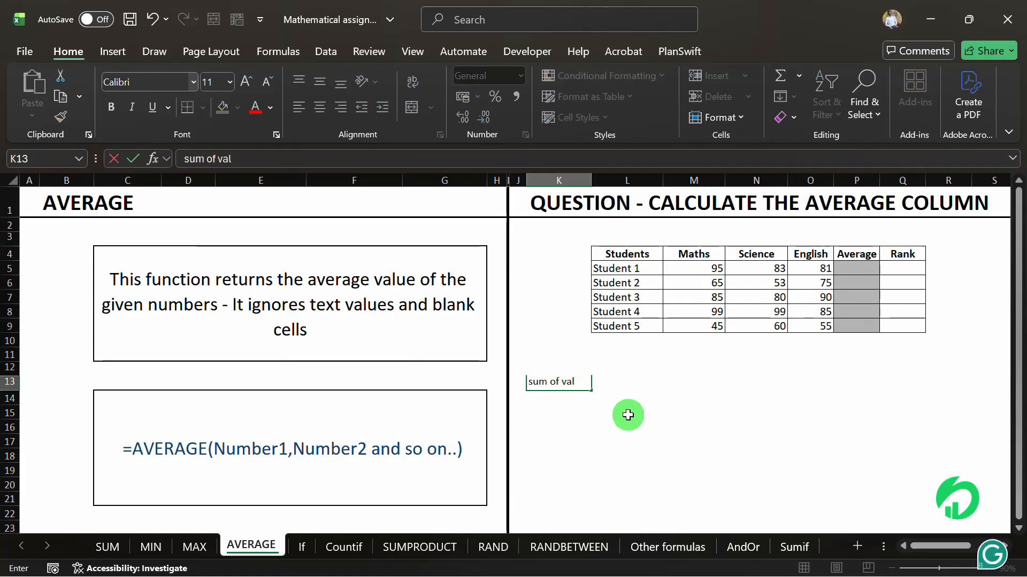
{"action": "type", "text": "ues"}
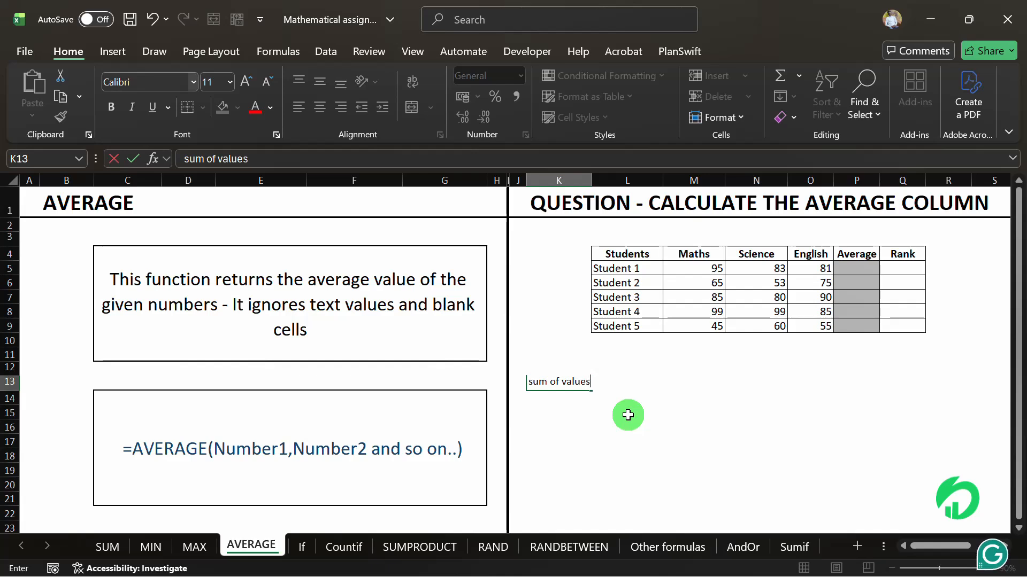
{"action": "key", "text": "Return"}
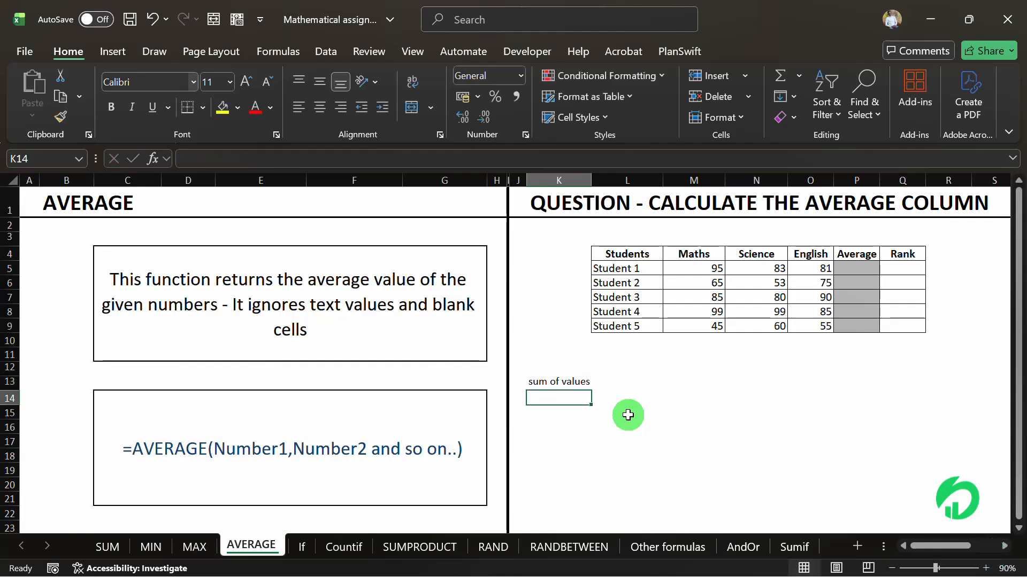
{"action": "type", "text": "divided"}
{"action": "key", "text": "Return"}
{"action": "type", "text": "co"}
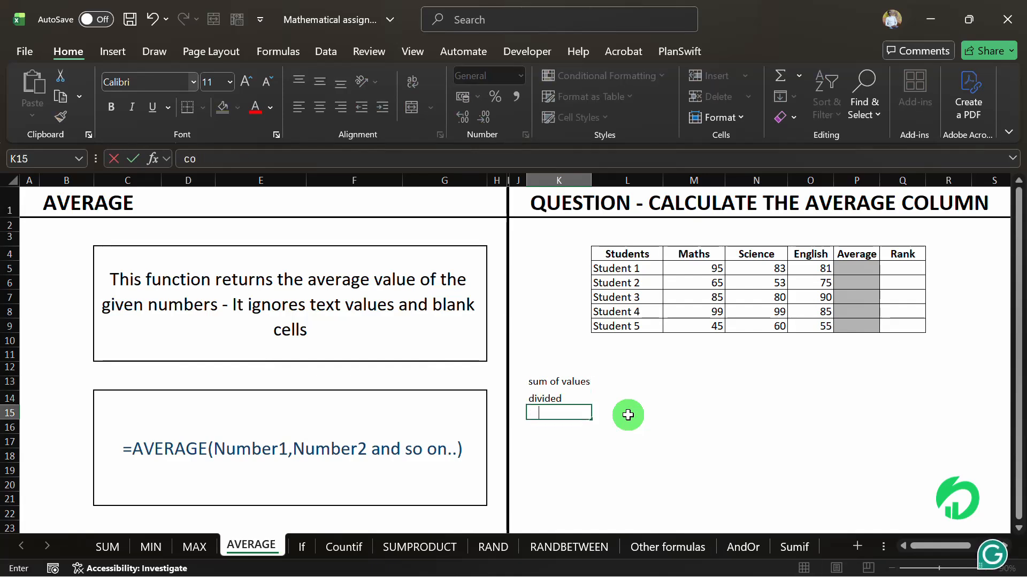
{"action": "type", "text": "unt of the values"}
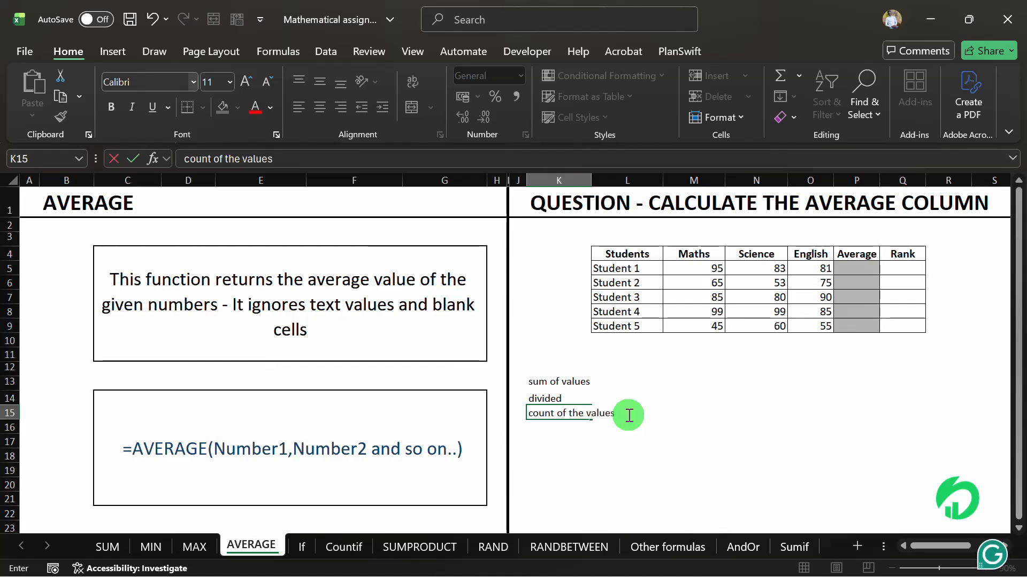
{"action": "key", "text": "Return"}
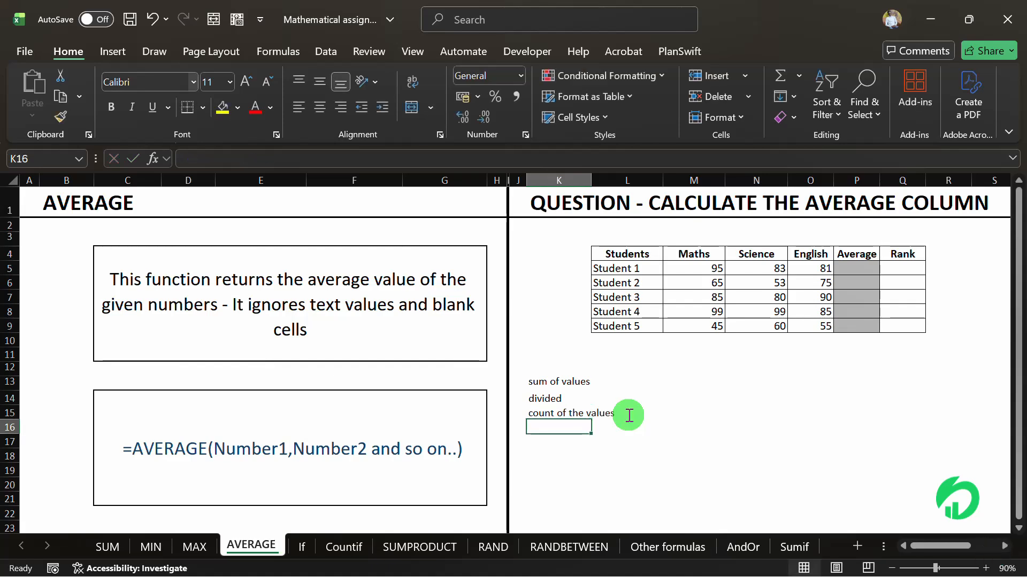
Enter the sample numbers 1, 4, 6 and 7 across cells L18 to O18
{"action": "left_click", "coordinate": [598, 448]}
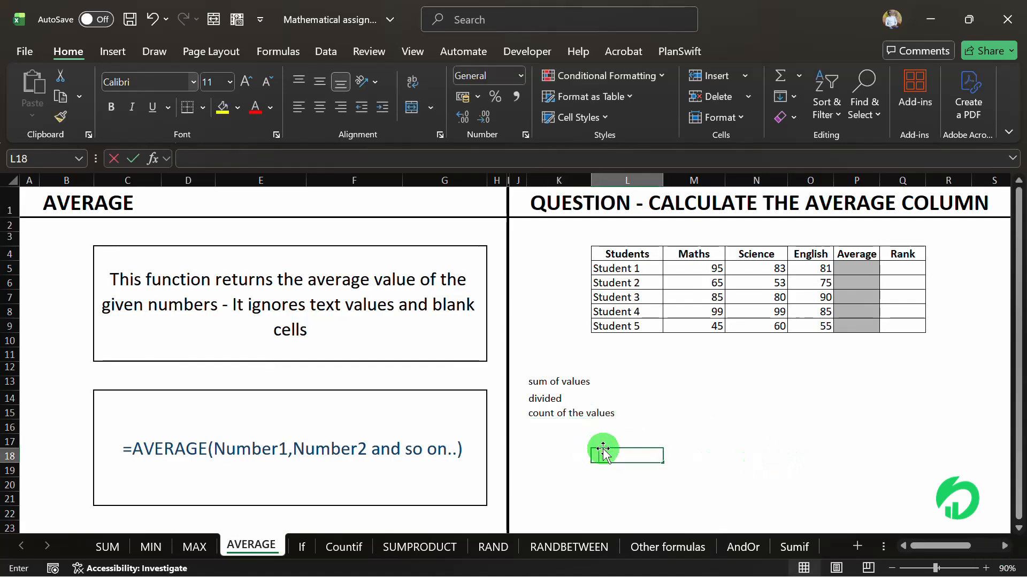
{"action": "type", "text": "1"}
{"action": "key", "text": "Tab"}
{"action": "type", "text": "4"}
{"action": "key", "text": "Tab"}
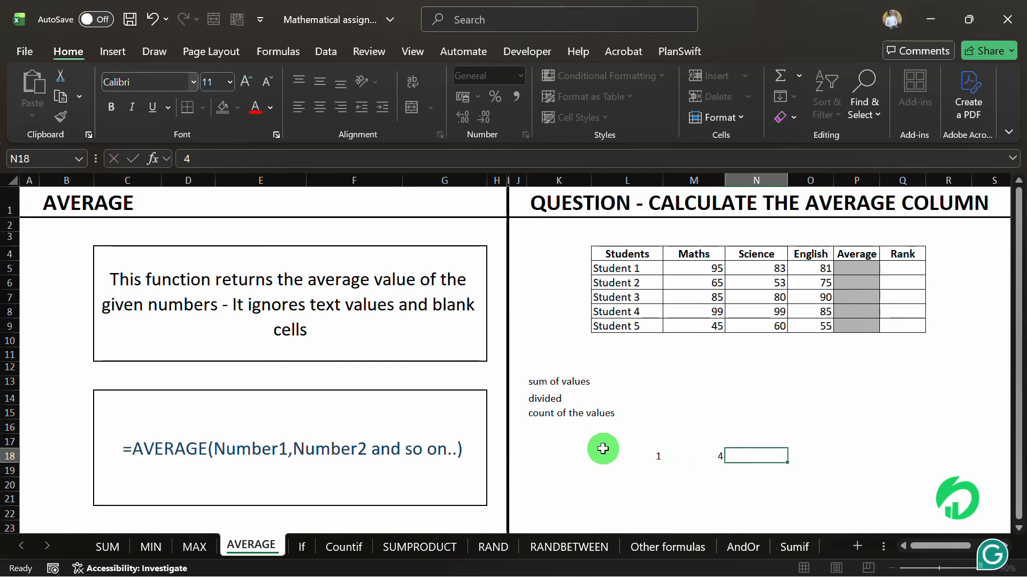
{"action": "type", "text": "6"}
{"action": "key", "text": "Tab"}
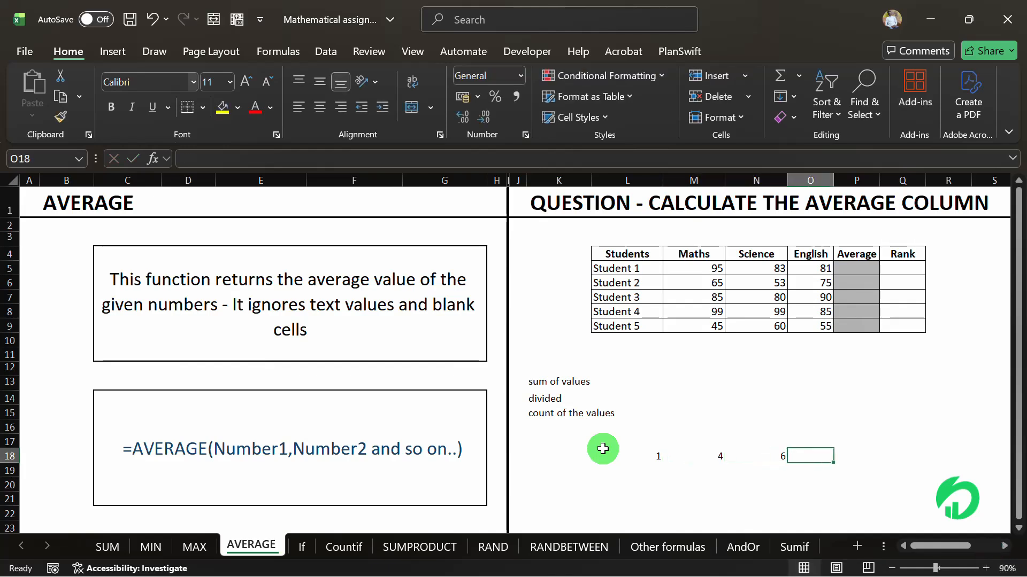
{"action": "type", "text": "7"}
{"action": "key", "text": "Return"}
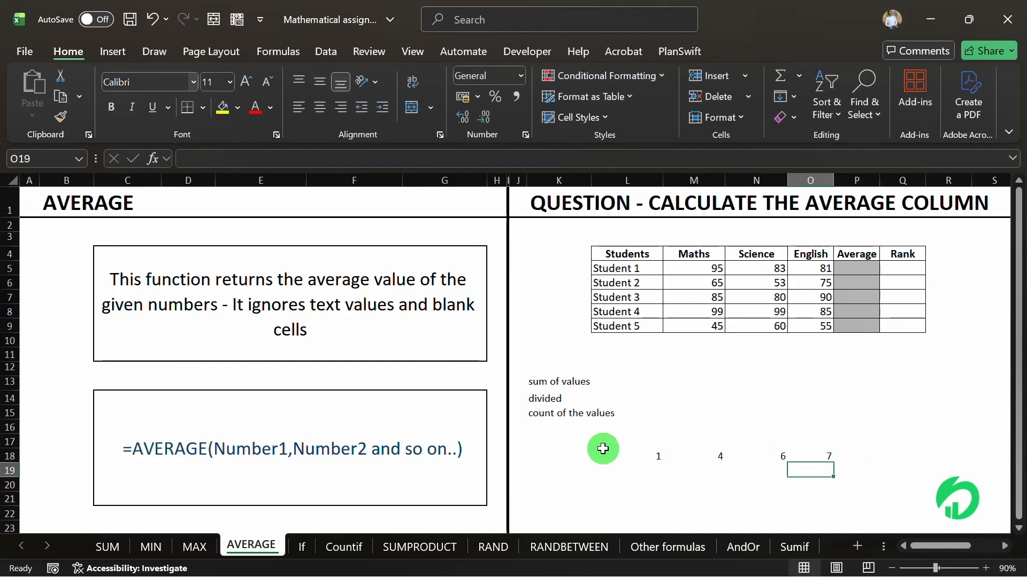
Calculate the sample numbers' average manually in L20 with =SUM(L18:O18)/COUNT(L18:O18)
{"action": "key", "text": "Left"}
{"action": "key", "text": "Left"}
{"action": "key", "text": "Down"}
{"action": "key", "text": "Left"}
{"action": "type", "text": "="}
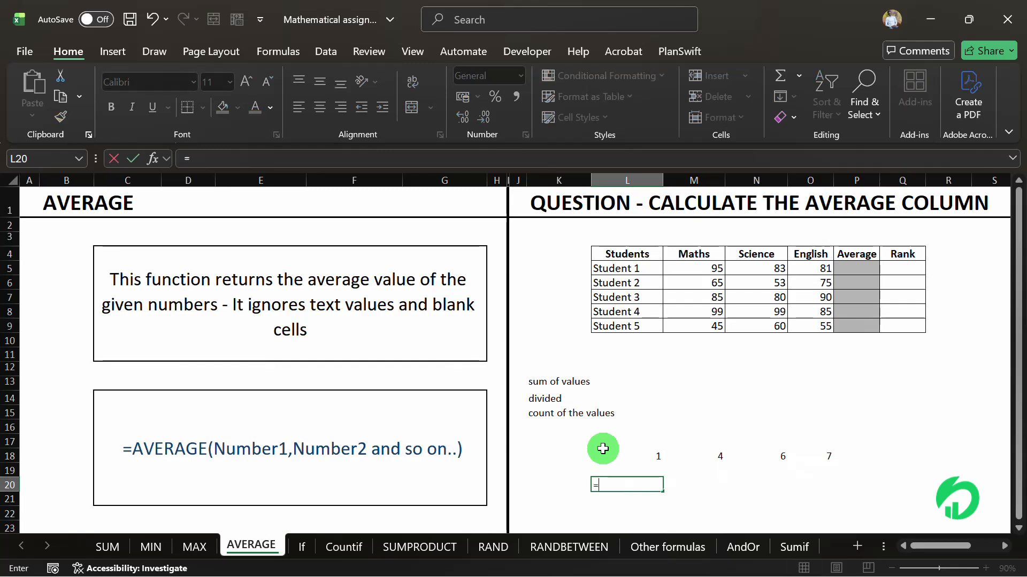
{"action": "type", "text": "sum("}
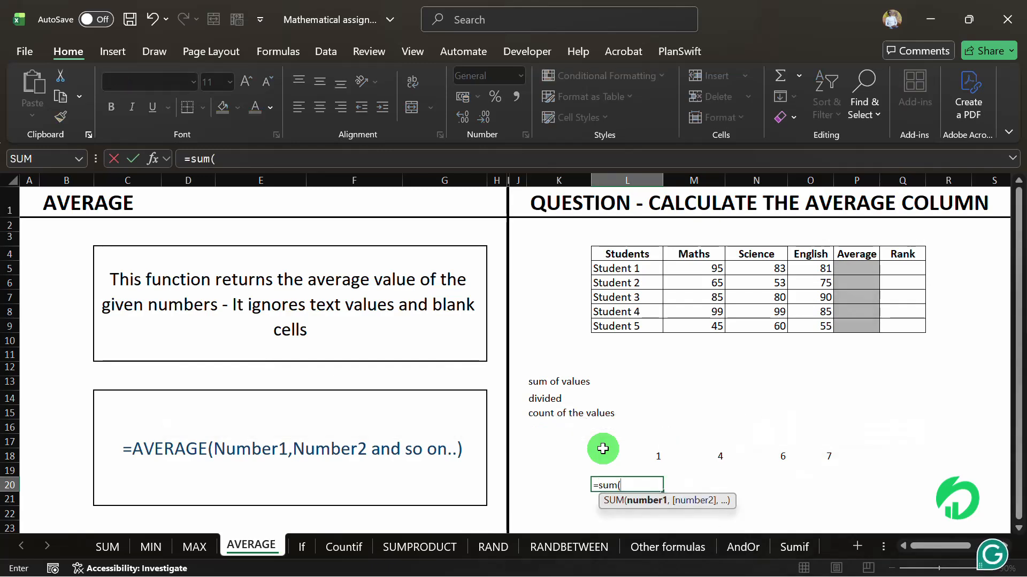
{"action": "left_click_drag", "start_coordinate": [661, 459], "coordinate": [835, 452]}
{"action": "type", "text": ")"}
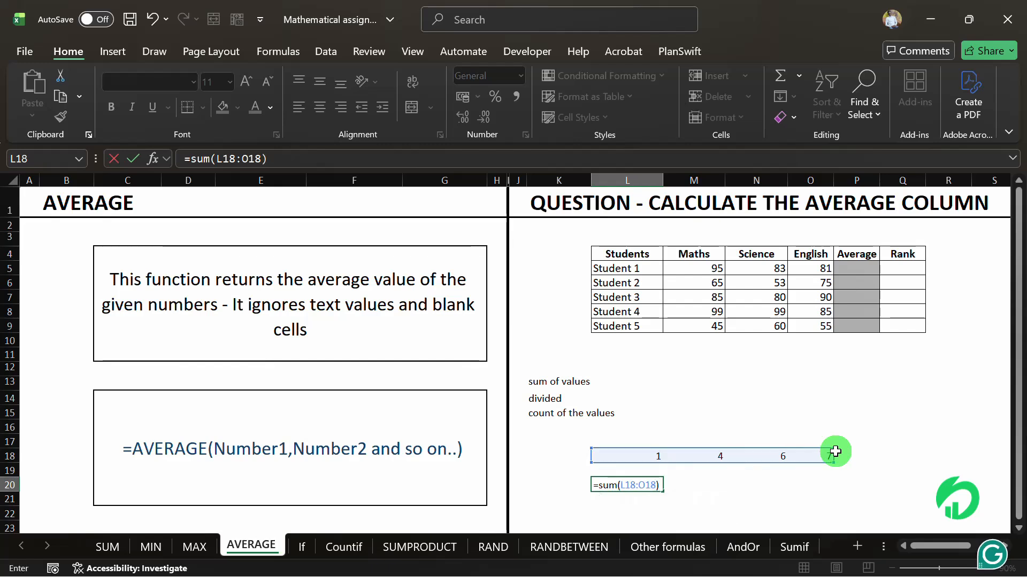
{"action": "type", "text": "/co"}
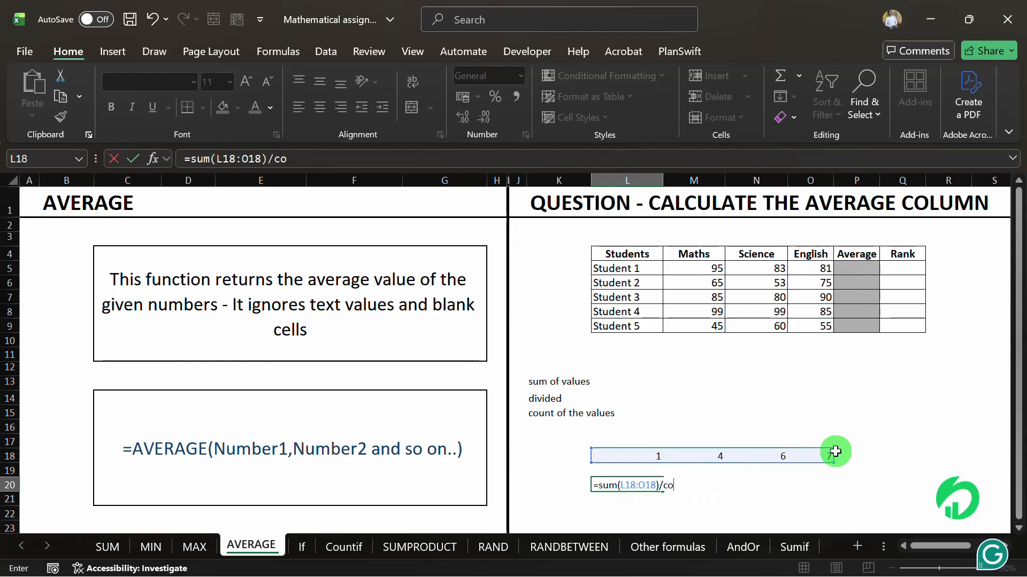
{"action": "type", "text": "unt"}
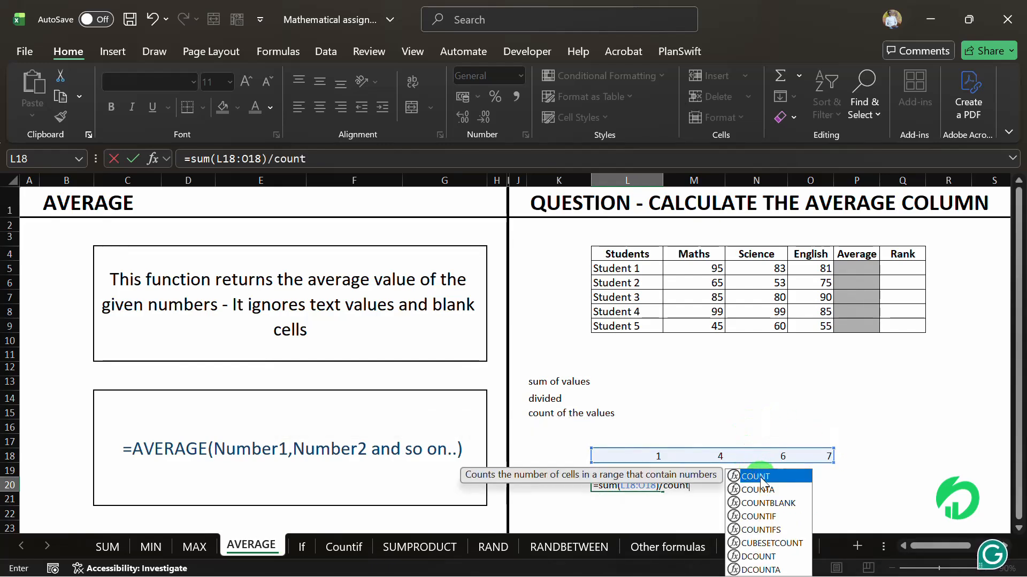
{"action": "double_click", "coordinate": [760, 477]}
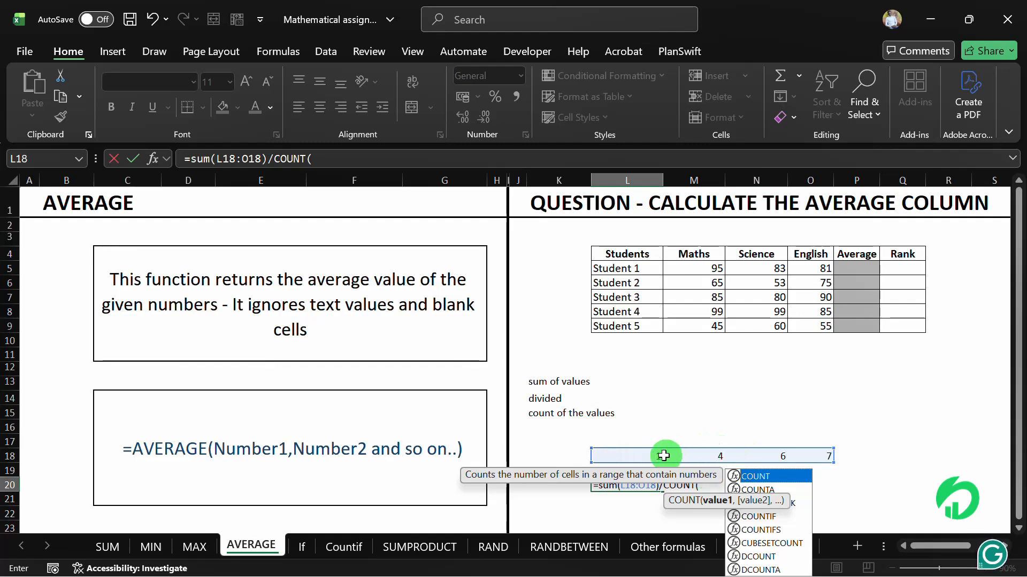
{"action": "left_click_drag", "start_coordinate": [640, 457], "coordinate": [799, 446]}
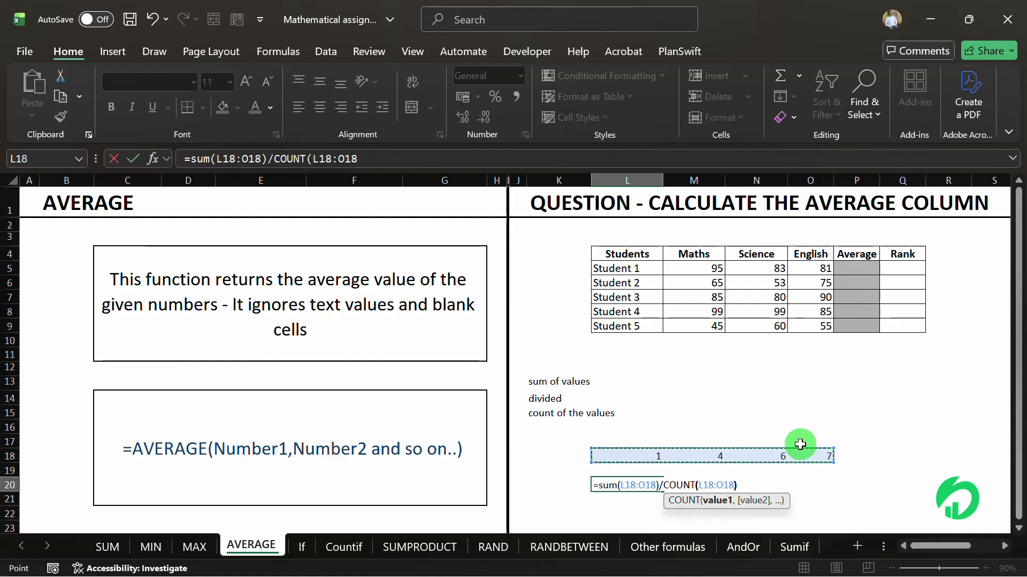
{"action": "type", "text": ")"}
{"action": "key", "text": "Return"}
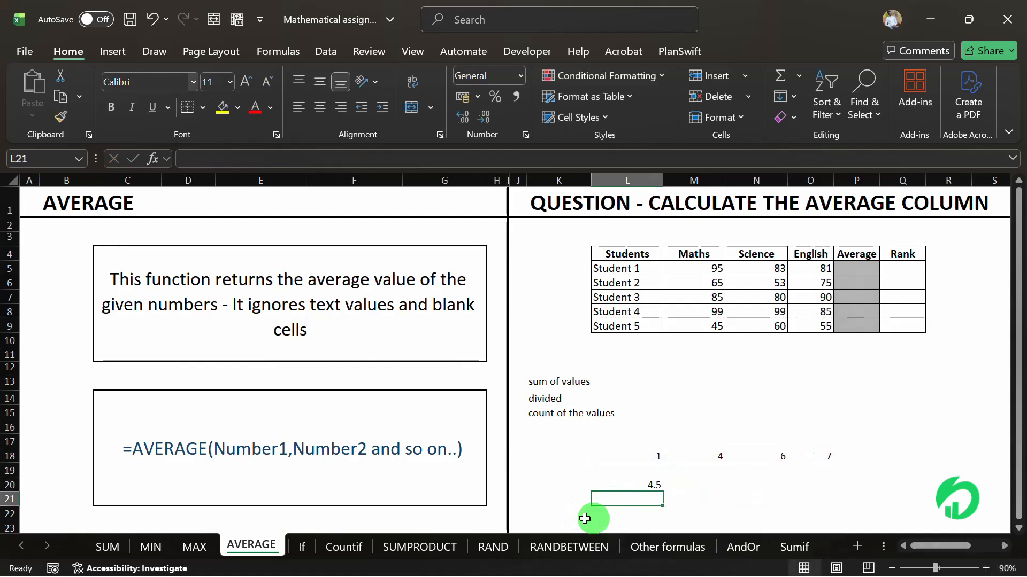
Total the sample numbers in cell M20 with a SUM formula over L18:O18
{"action": "left_click", "coordinate": [693, 480]}
{"action": "type", "text": "="}
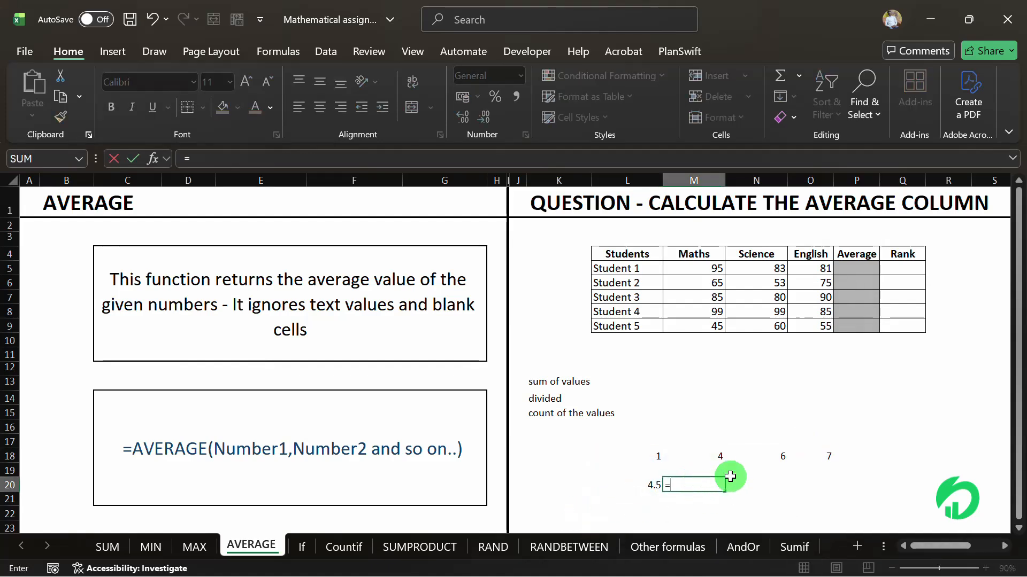
{"action": "type", "text": "sum("}
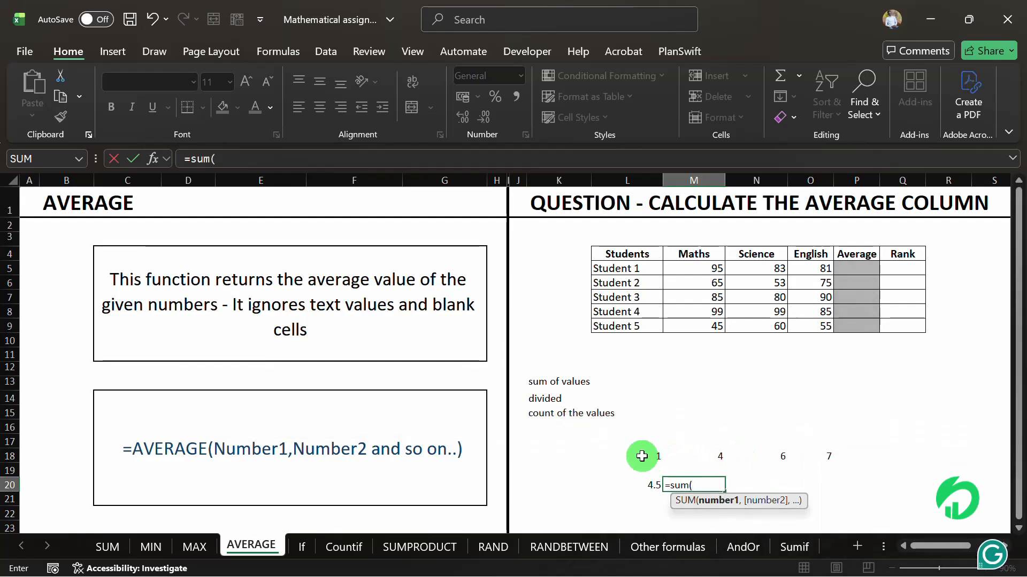
{"action": "left_click_drag", "start_coordinate": [642, 456], "coordinate": [833, 461]}
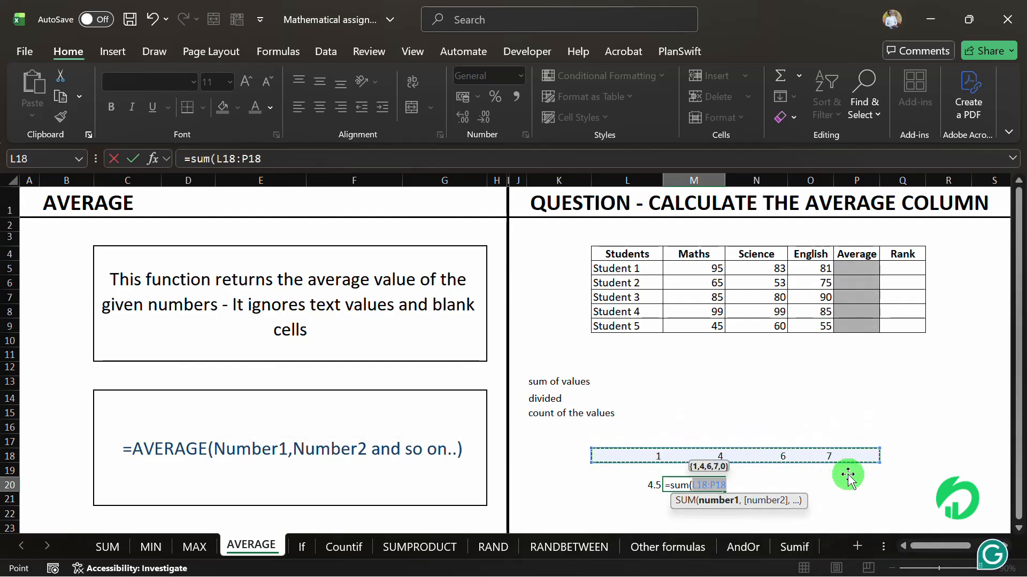
{"action": "key", "text": "Return"}
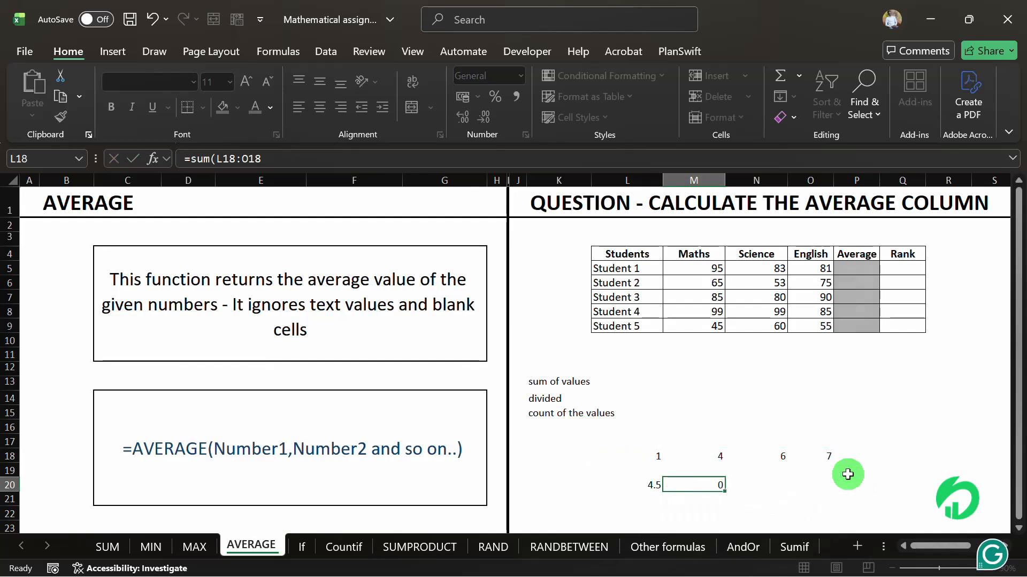
Enter the division =18/4 in cell M21
{"action": "type", "text": "="}
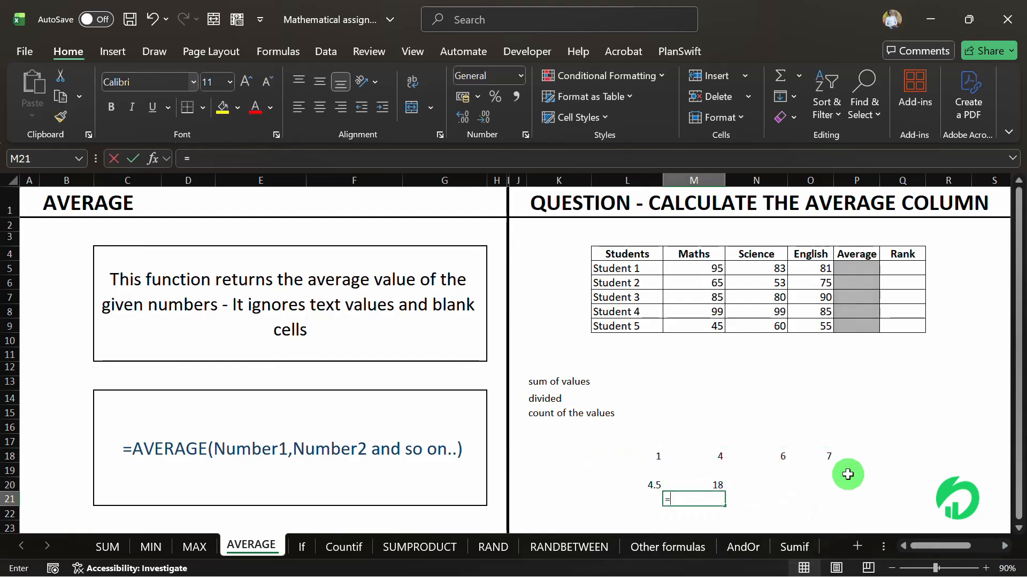
{"action": "type", "text": "18/4"}
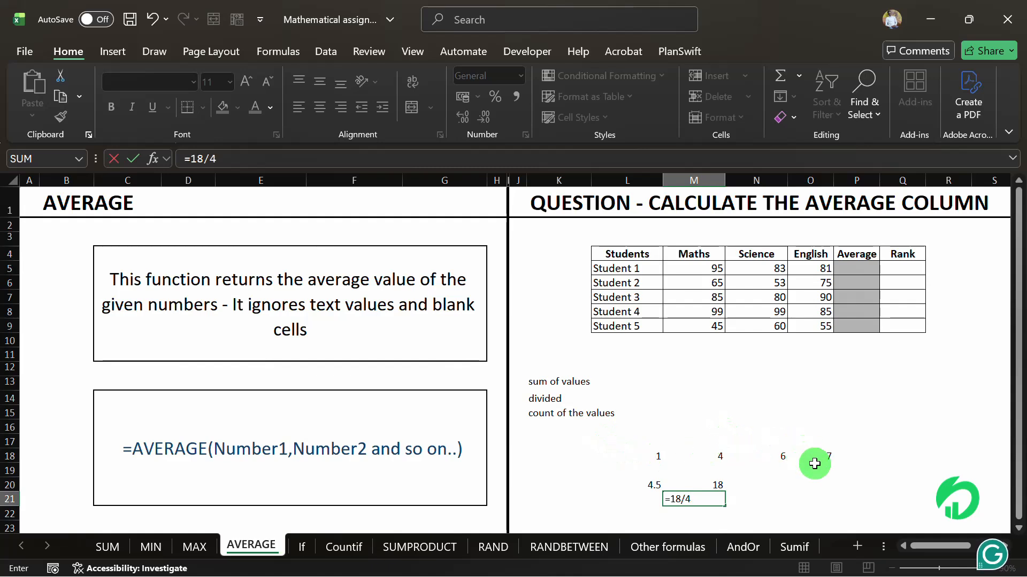
{"action": "key", "text": "Return"}
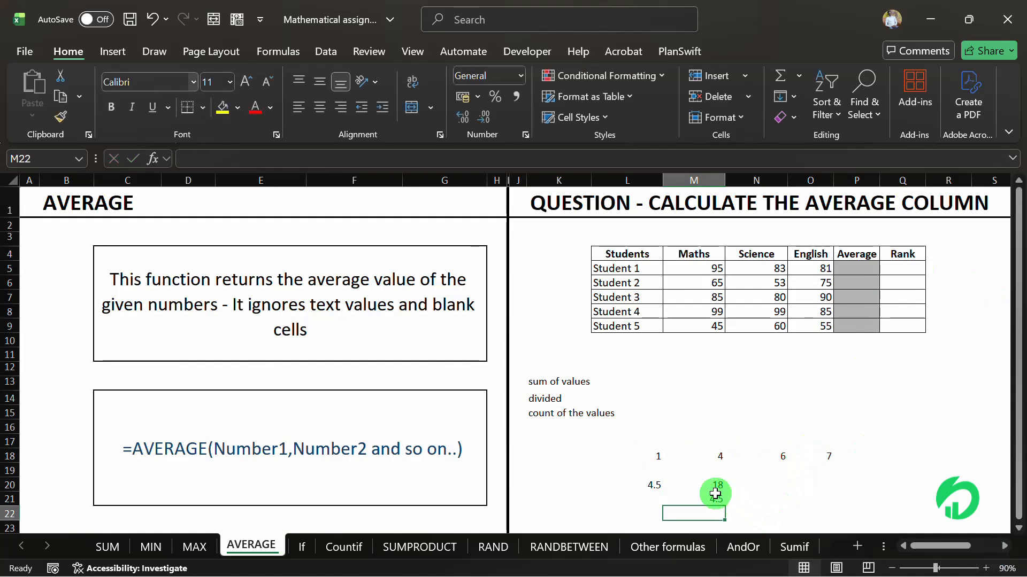
{"action": "left_click_drag", "start_coordinate": [715, 494], "coordinate": [715, 486]}
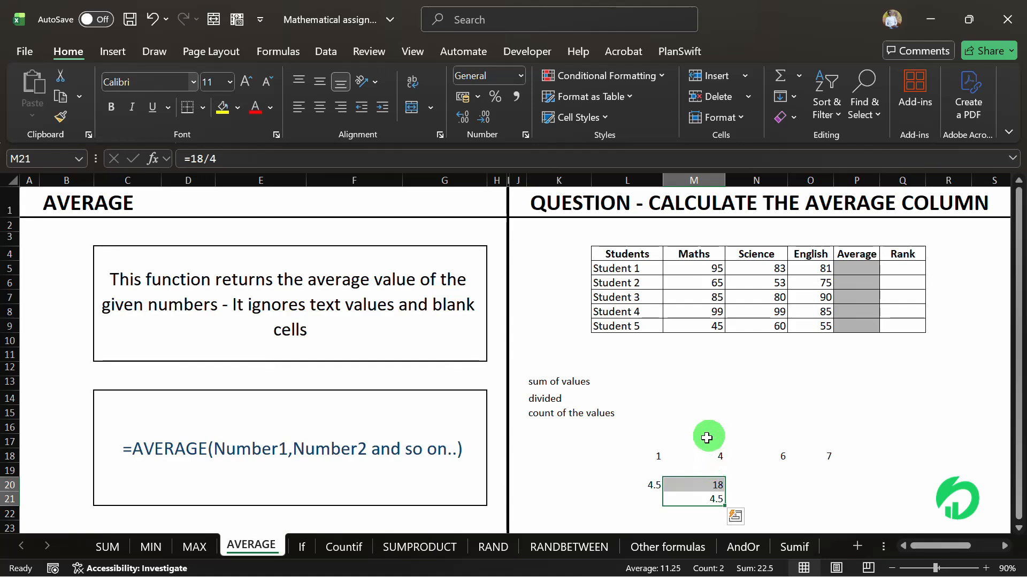
{"action": "key", "text": "ctrl+q"}
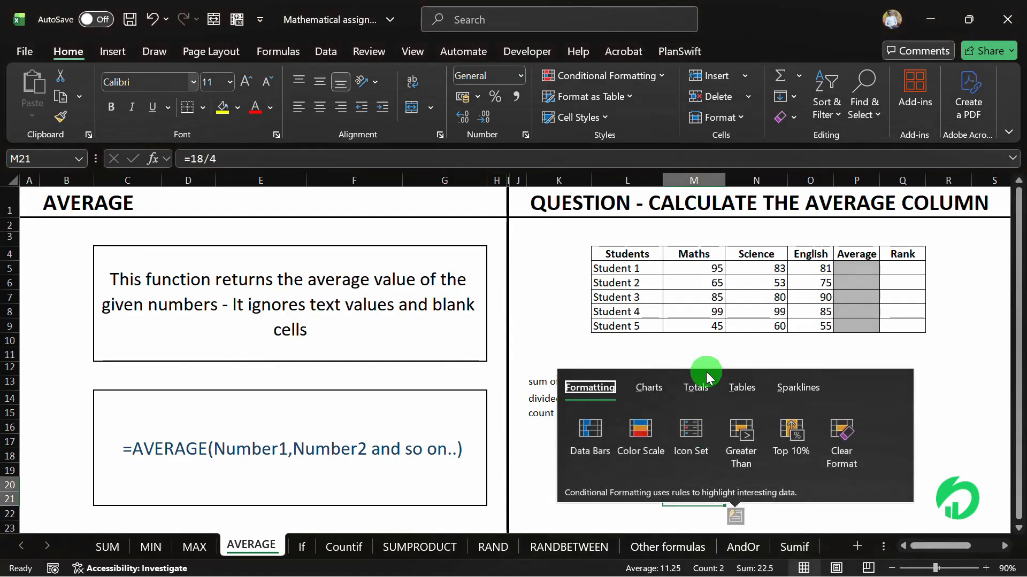
{"action": "left_click", "coordinate": [650, 346]}
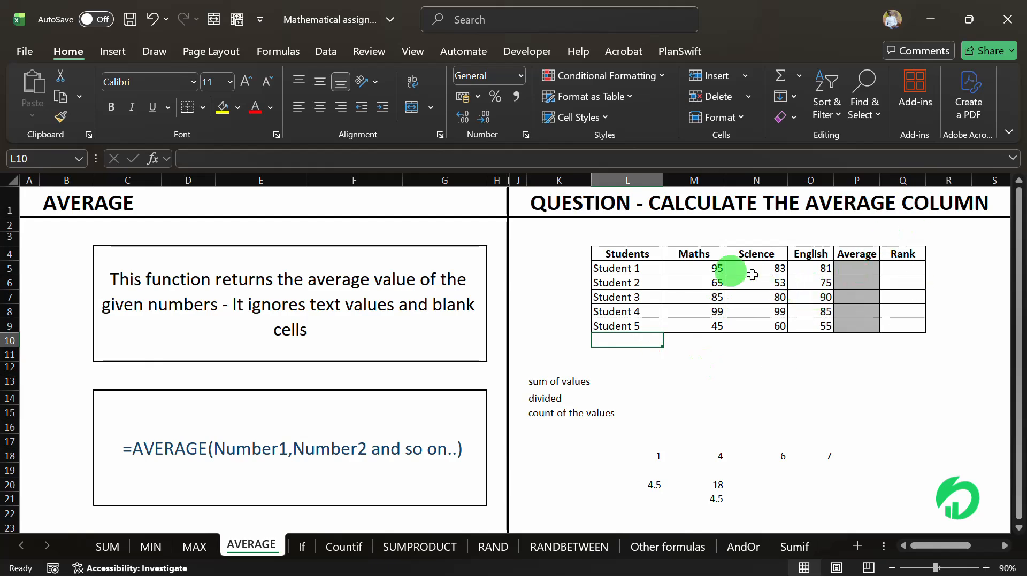
Calculate Student 1's average in cell P5 with an AVERAGE formula over the three subject marks in M5:O5
{"action": "left_click", "coordinate": [855, 266]}
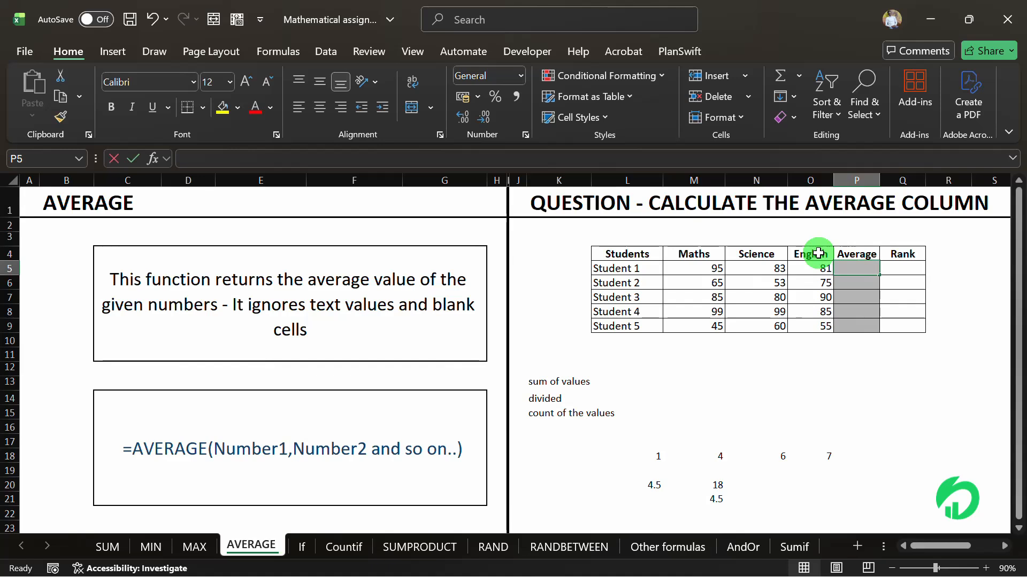
{"action": "type", "text": "=ave"}
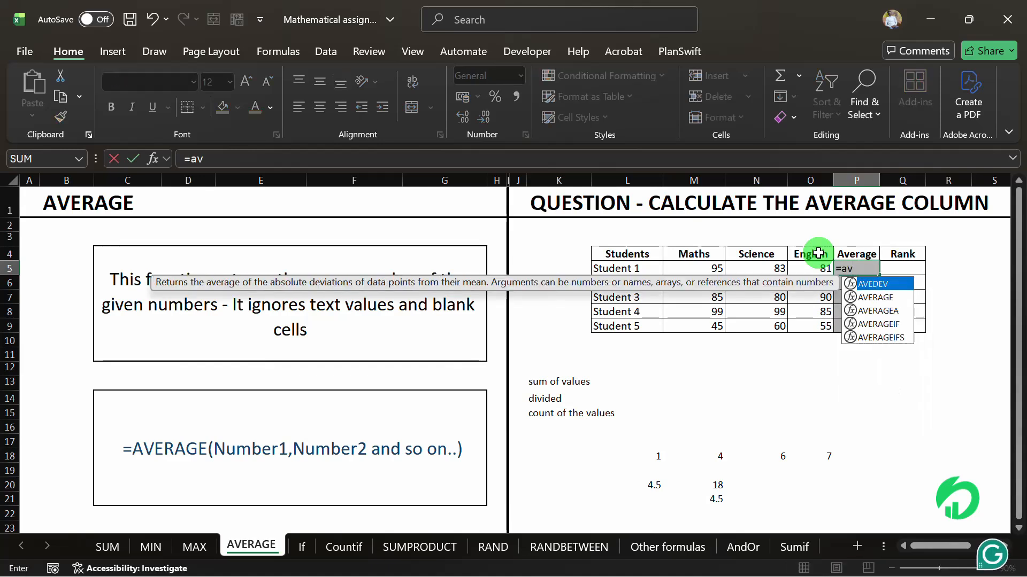
{"action": "double_click", "coordinate": [873, 297]}
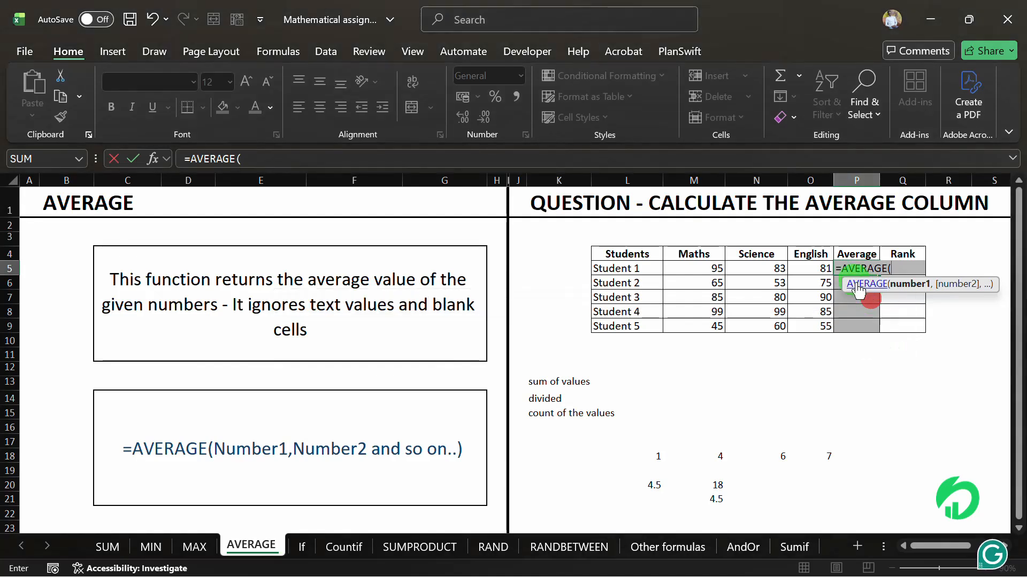
{"action": "left_click_drag", "start_coordinate": [709, 268], "coordinate": [795, 263]}
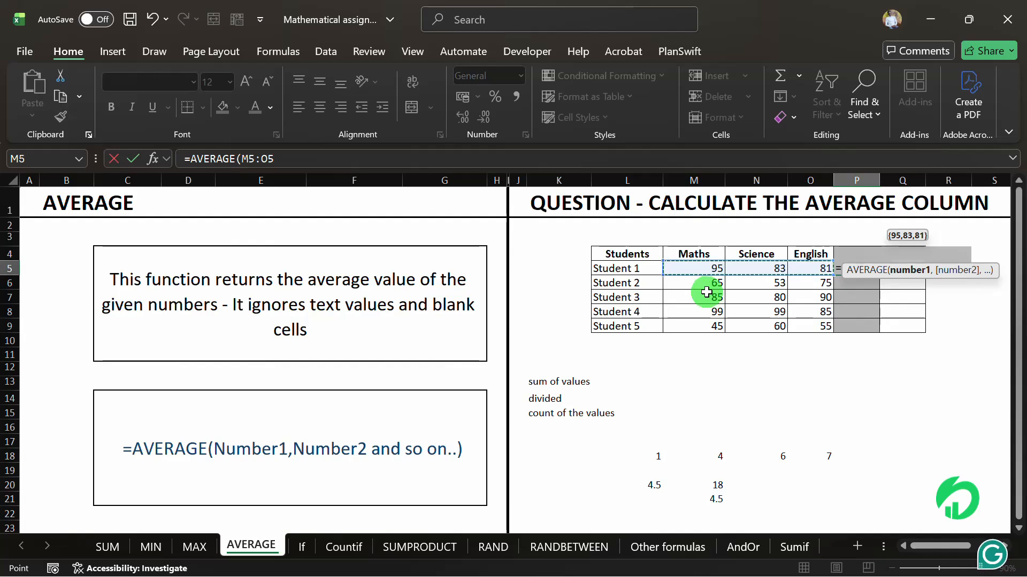
{"action": "key", "text": "Return"}
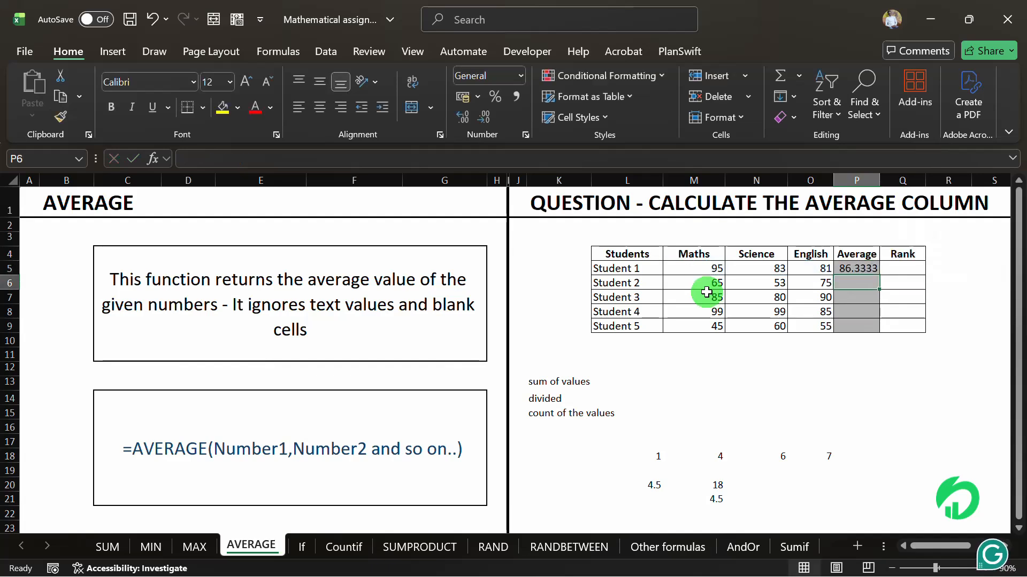
Total Student 1's three subject marks in cell M12 with a SUM formula over M5:O5
{"action": "left_click", "coordinate": [861, 267]}
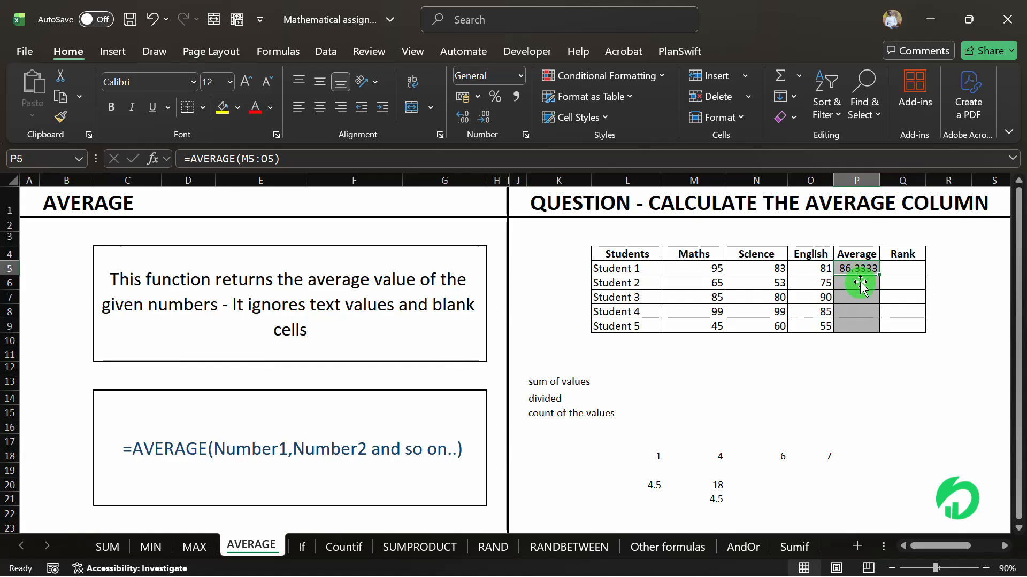
{"action": "left_click", "coordinate": [711, 268]}
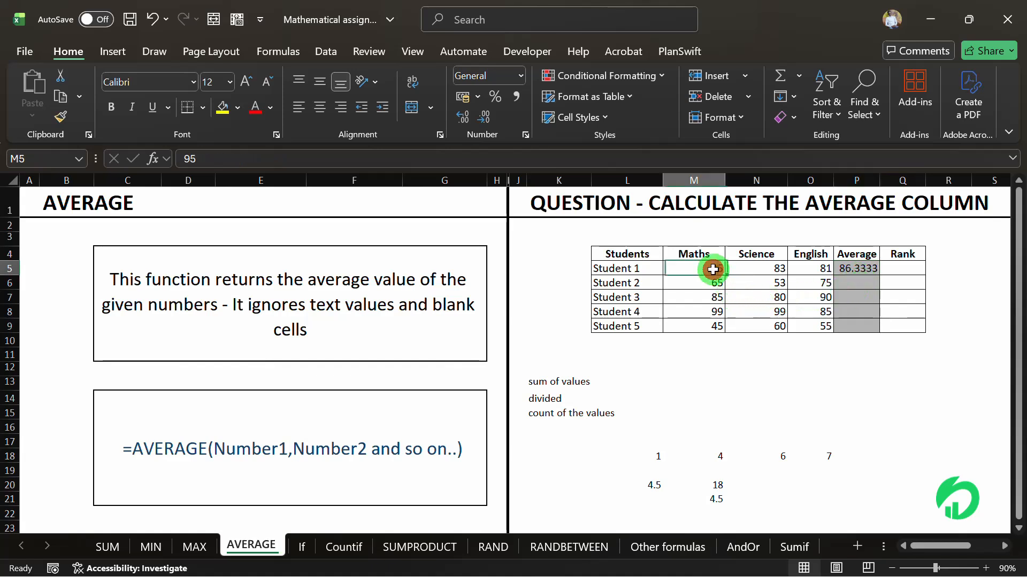
{"action": "left_click", "coordinate": [756, 269]}
{"action": "left_click", "coordinate": [817, 270]}
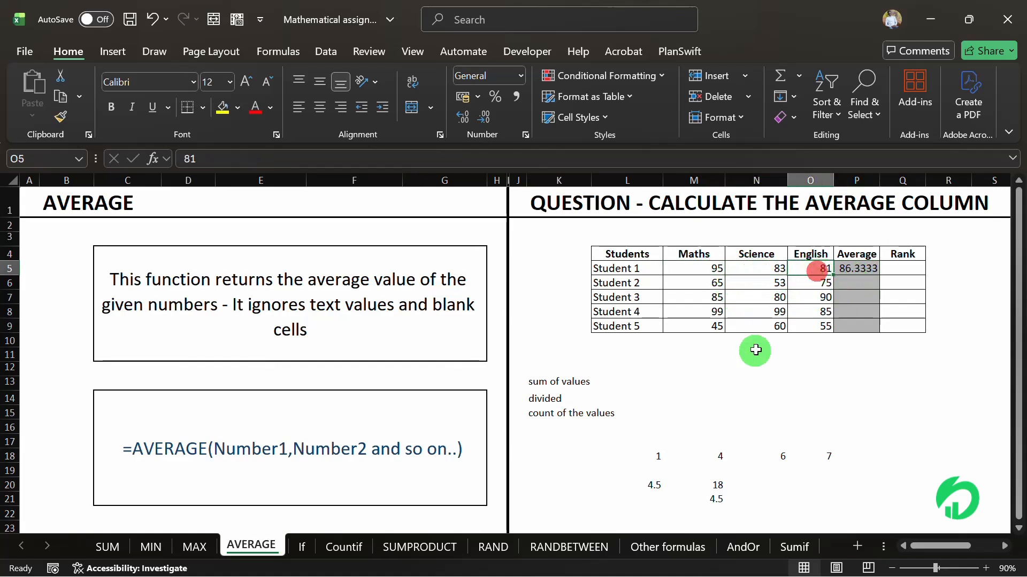
{"action": "left_click", "coordinate": [701, 374]}
{"action": "type", "text": "=s"}
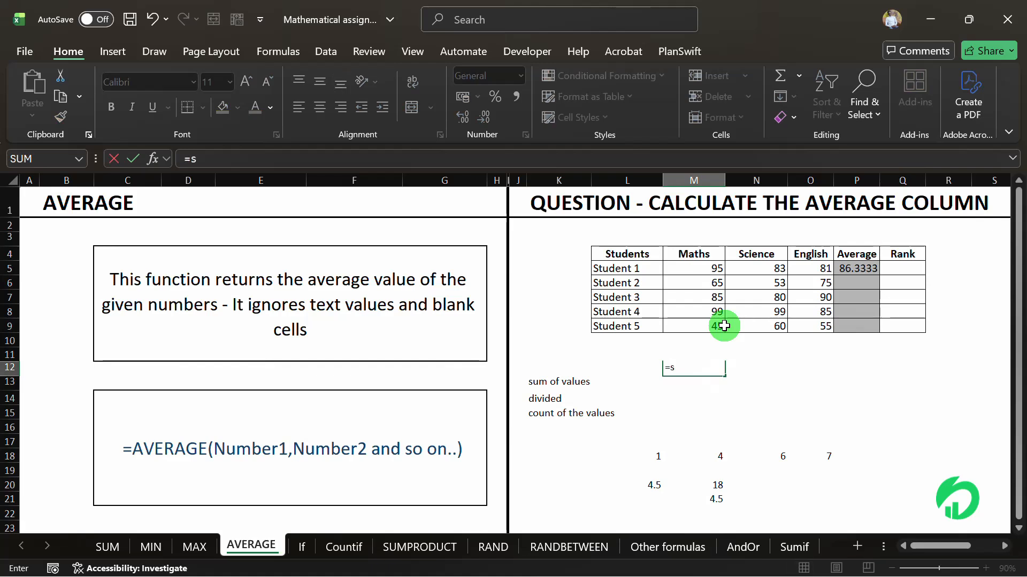
{"action": "type", "text": "um("}
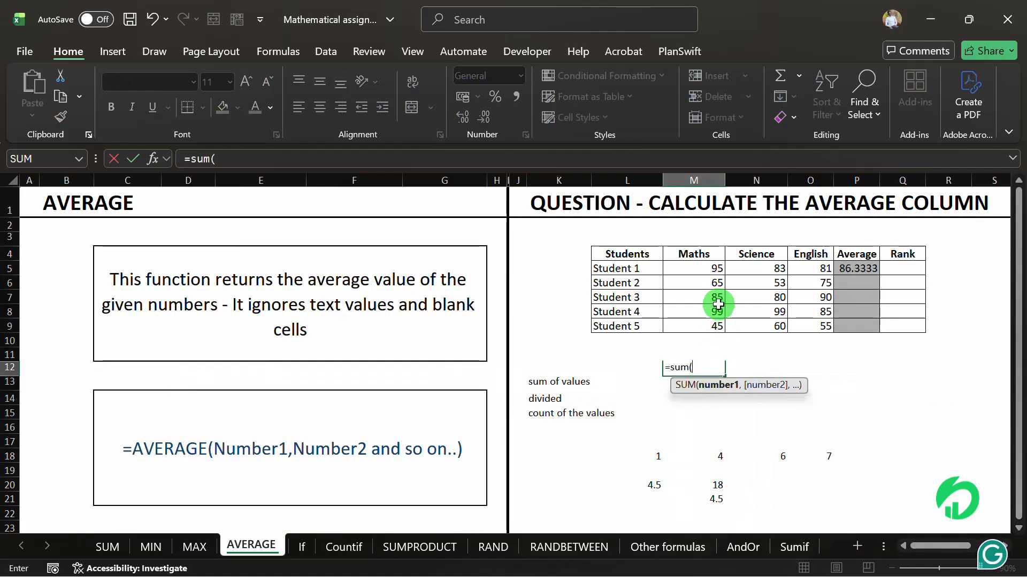
{"action": "left_click_drag", "start_coordinate": [697, 269], "coordinate": [807, 273]}
{"action": "key", "text": "Return"}
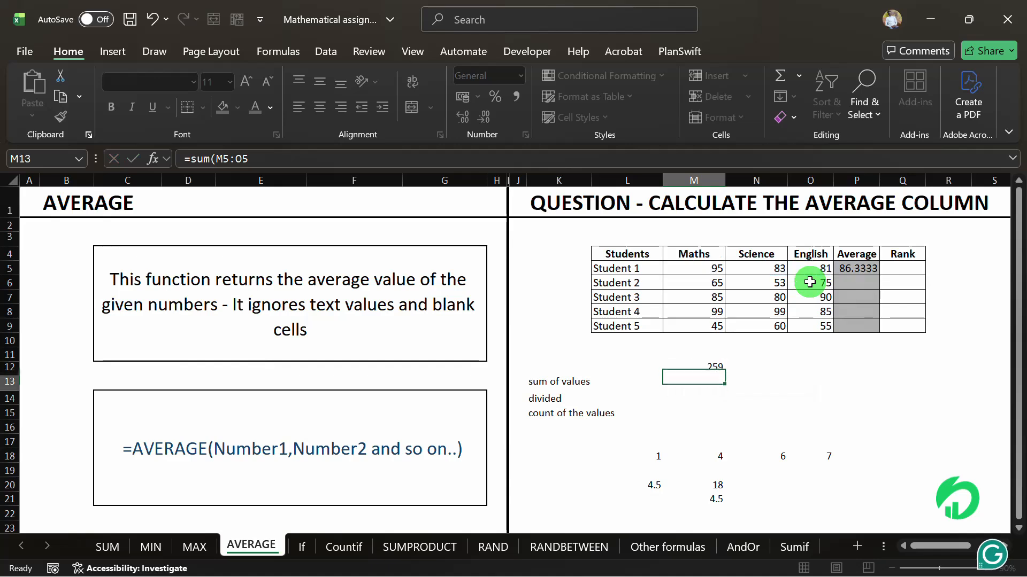
Divide the total in M12 by the three subjects in cell N14 with =M12/3 and compare it with P5
{"action": "type", "text": "="}
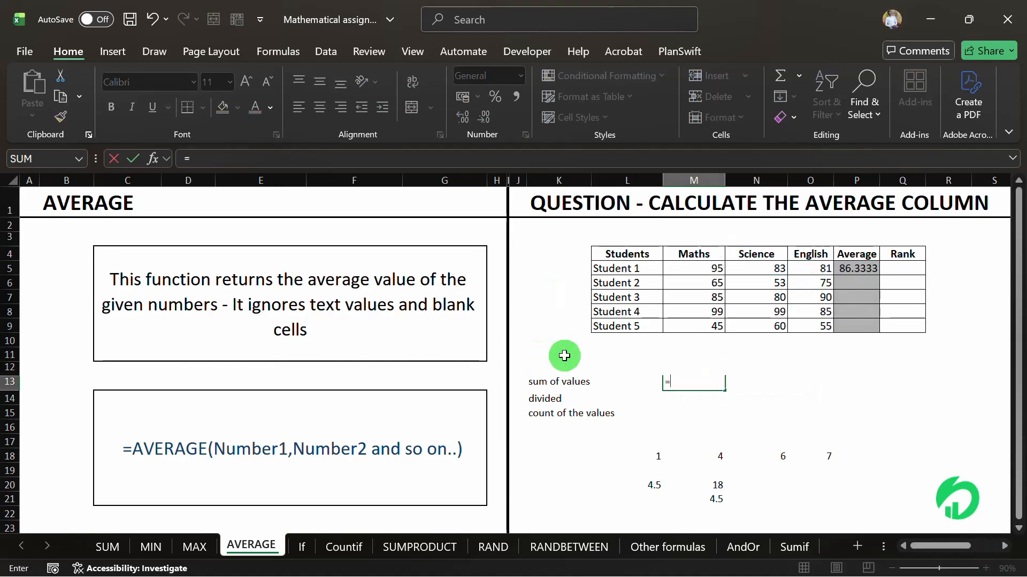
{"action": "key", "text": "Return"}
{"action": "key", "text": "Right"}
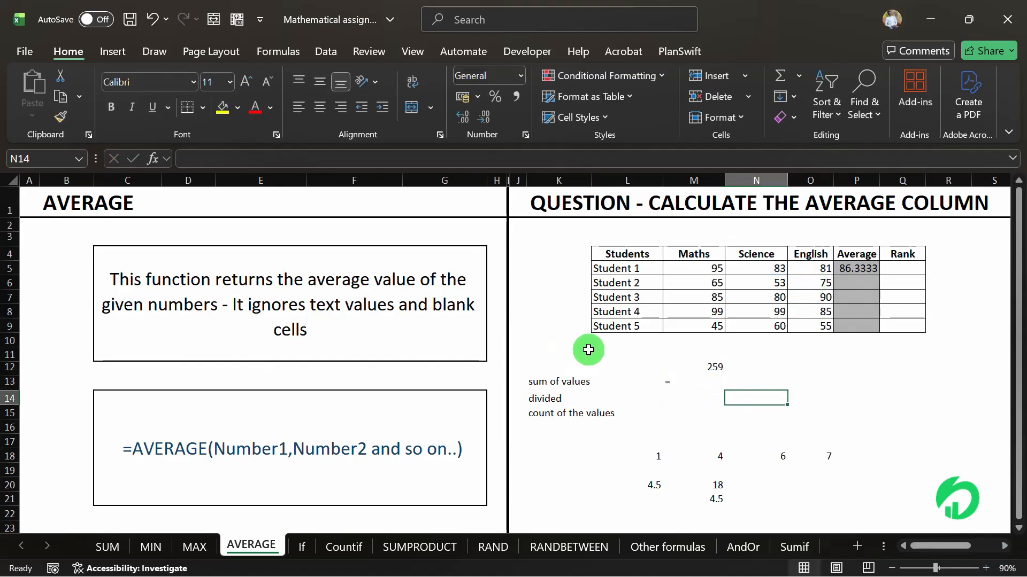
{"action": "type", "text": "="}
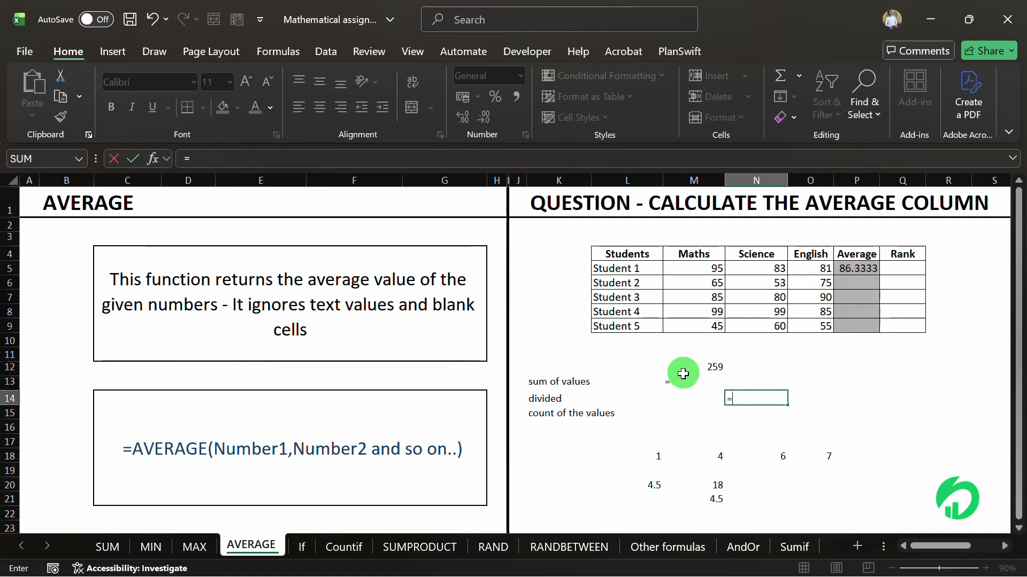
{"action": "left_click", "coordinate": [687, 363]}
{"action": "type", "text": "/"}
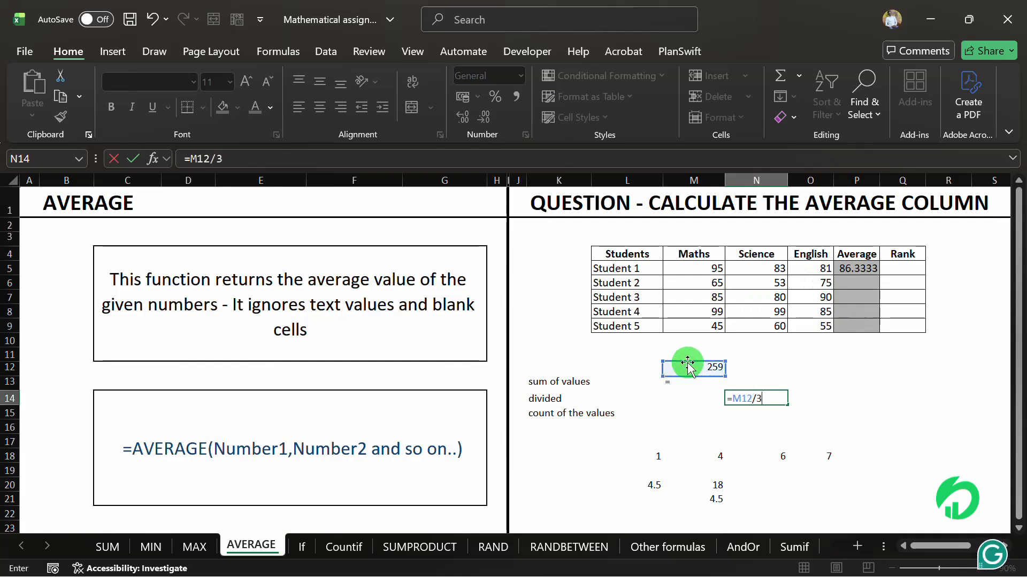
{"action": "type", "text": "3"}
{"action": "key", "text": "Return"}
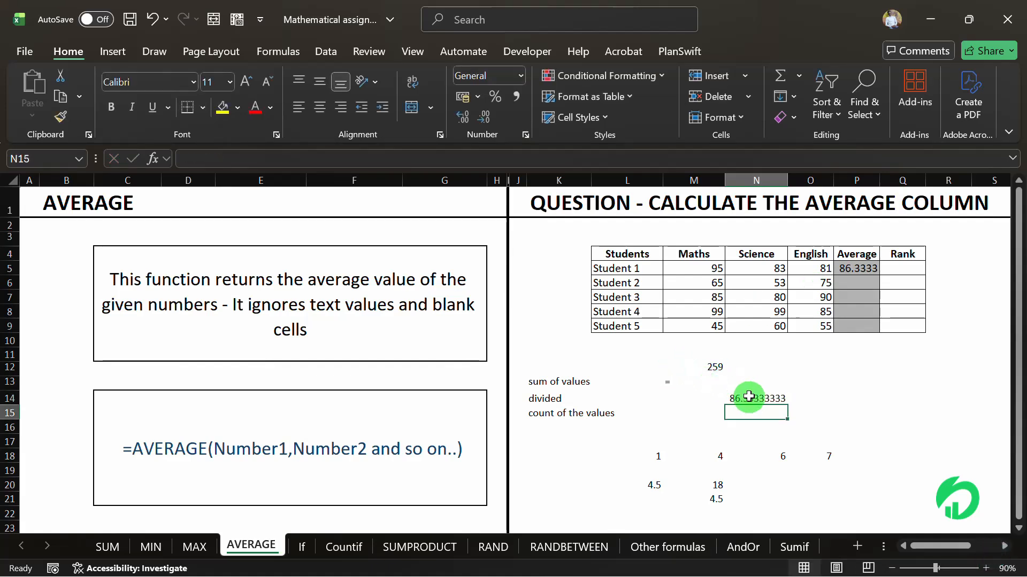
{"action": "left_click", "coordinate": [858, 272]}
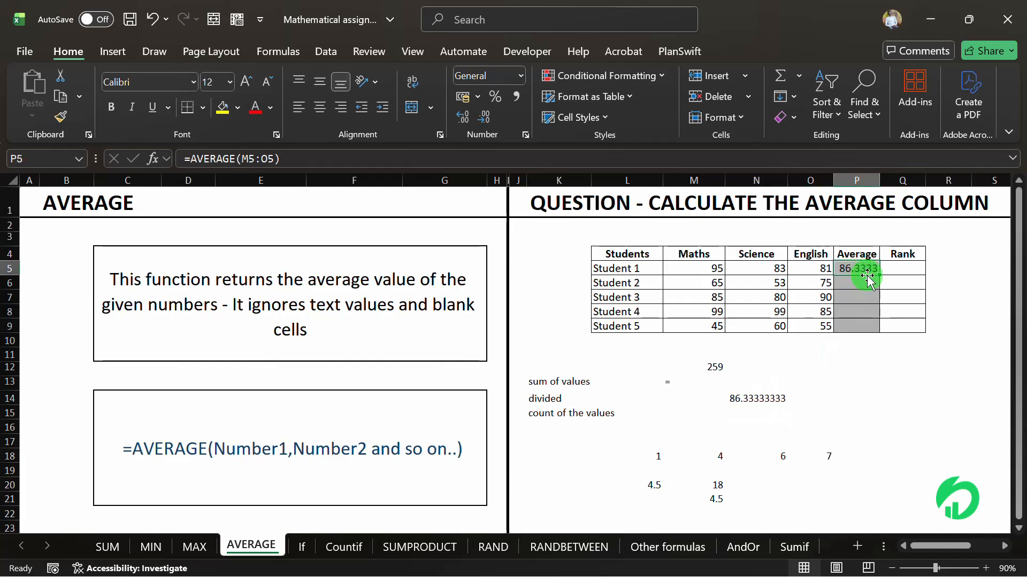
Calculate Student 2's average in cell P6 with an AVERAGE formula over the marks in M6:O6
{"action": "left_click", "coordinate": [867, 281]}
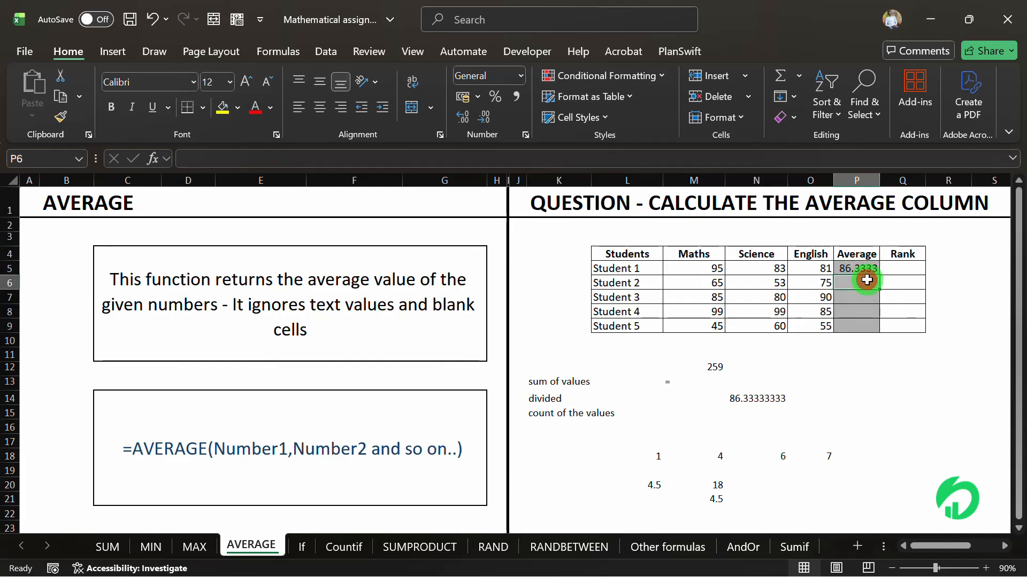
{"action": "type", "text": "=ave"}
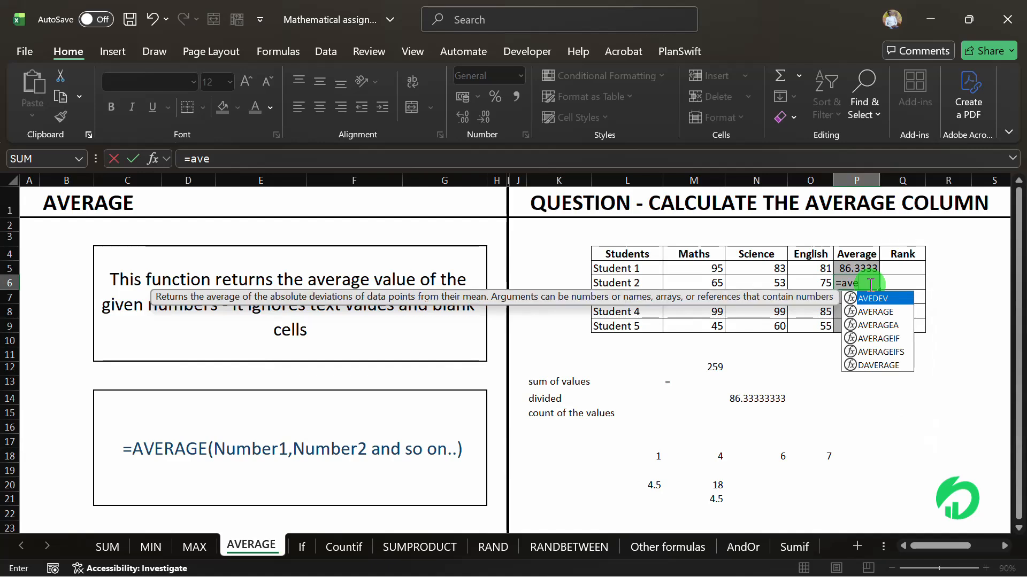
{"action": "key", "text": "Tab"}
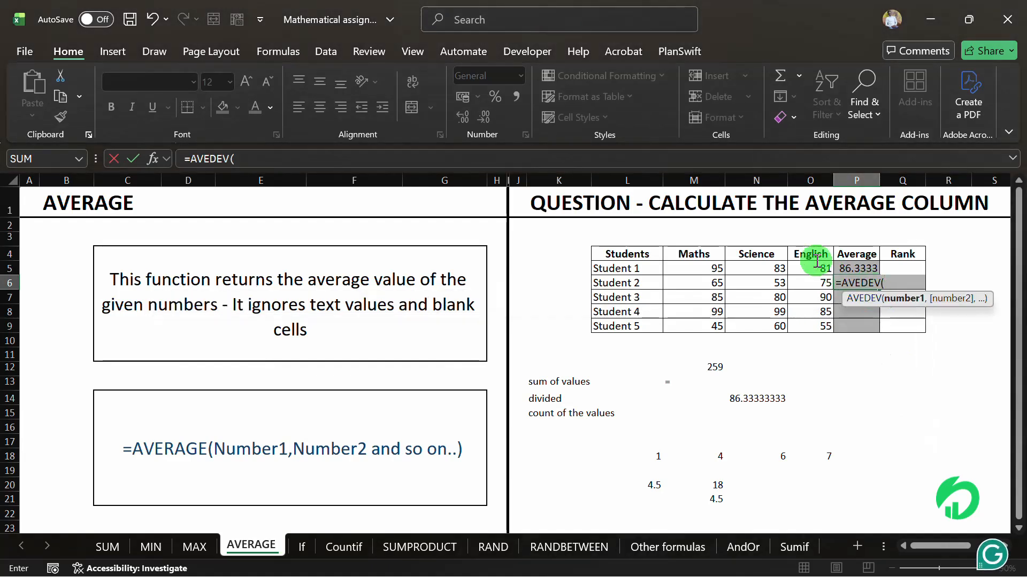
{"action": "key", "text": "BackSpace"}
{"action": "key", "text": "BackSpace"}
{"action": "key", "text": "BackSpace"}
{"action": "key", "text": "BackSpace"}
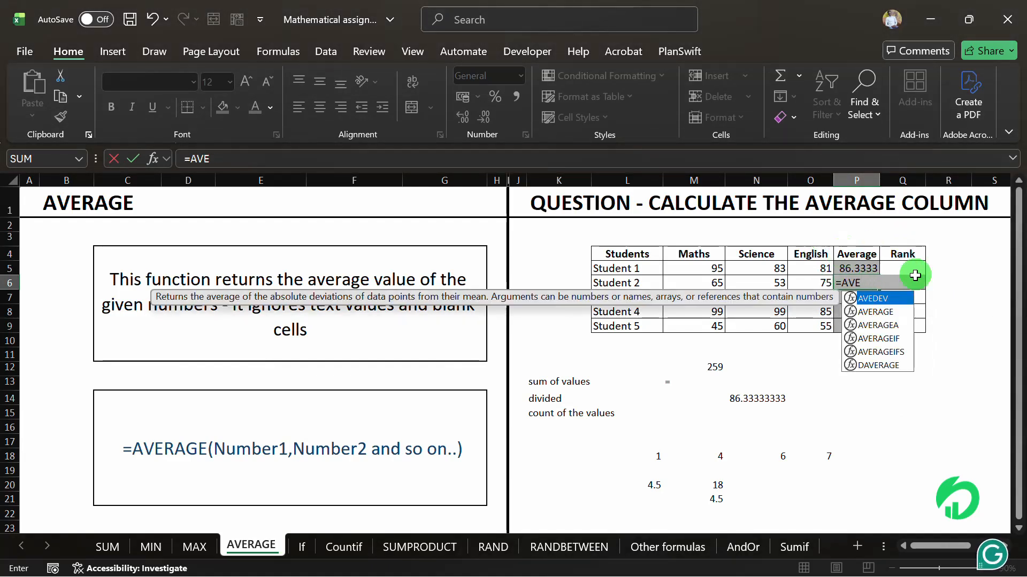
{"action": "double_click", "coordinate": [876, 312]}
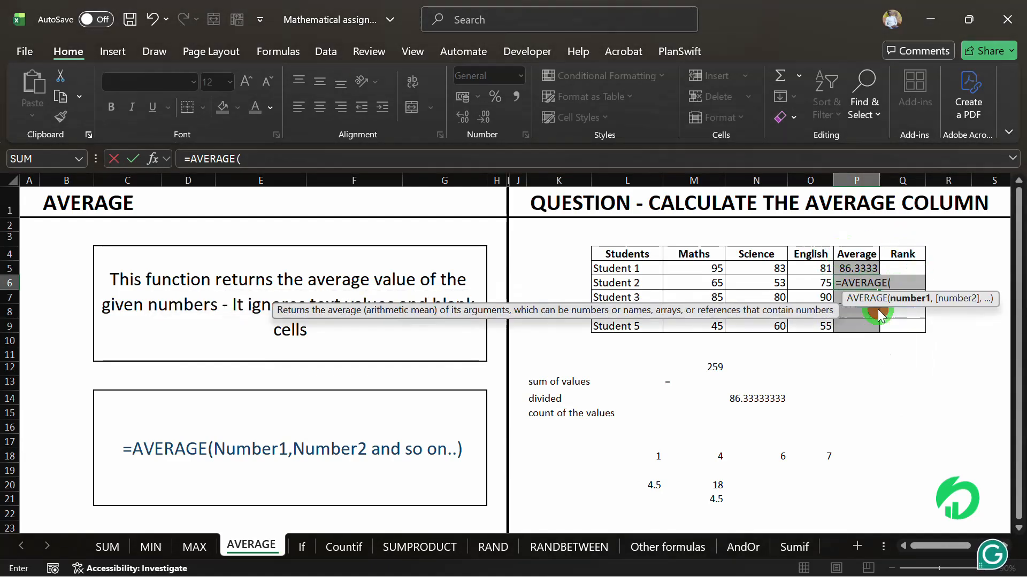
{"action": "left_click", "coordinate": [711, 285]}
{"action": "left_click_drag", "start_coordinate": [712, 285], "coordinate": [807, 284]}
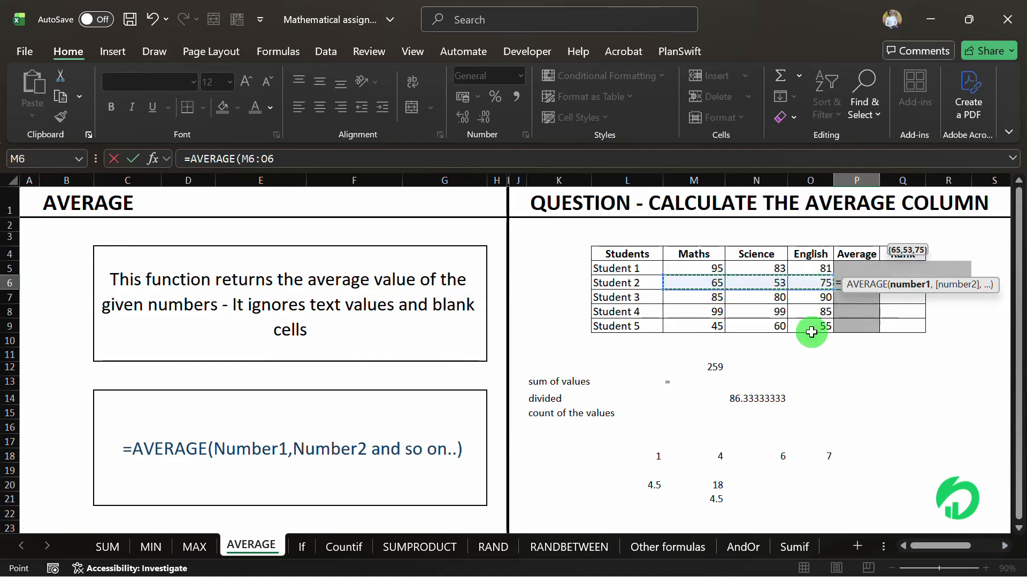
{"action": "key", "text": "Return"}
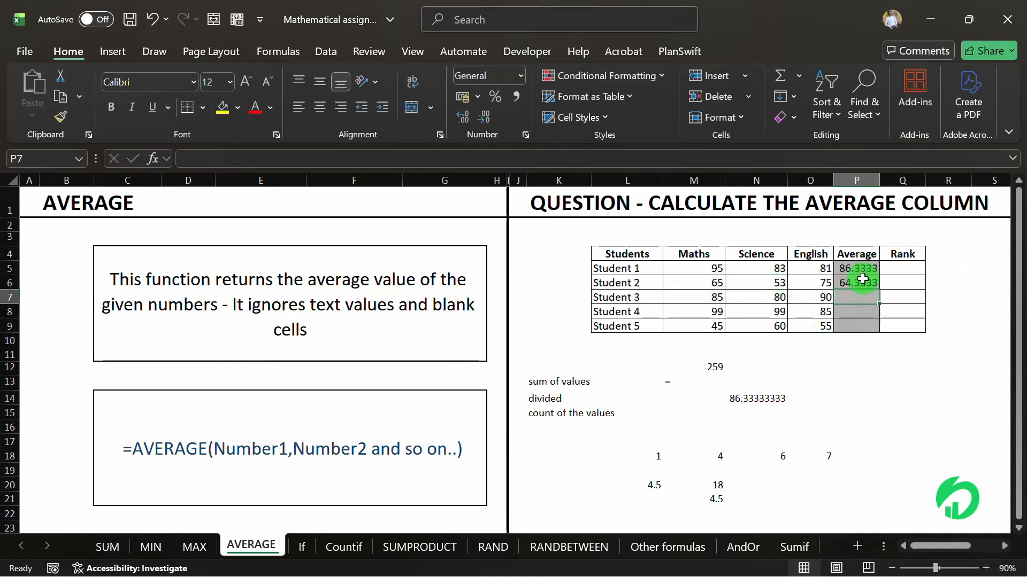
Fill the AVERAGE formula from P6 down to P9 for the remaining students
{"action": "left_click", "coordinate": [862, 279]}
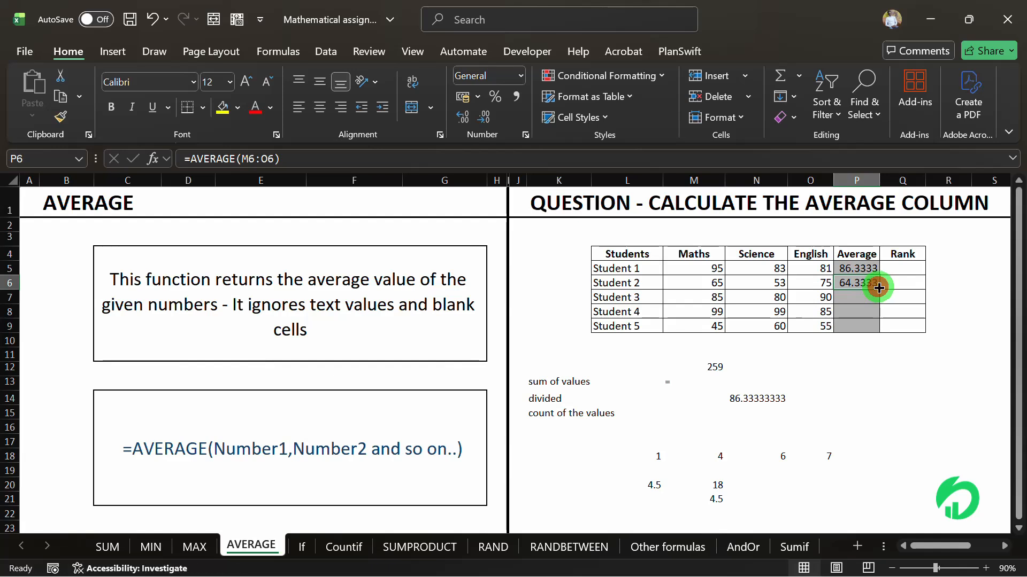
{"action": "left_click_drag", "start_coordinate": [878, 288], "coordinate": [856, 327]}
{"action": "left_click", "coordinate": [808, 366]}
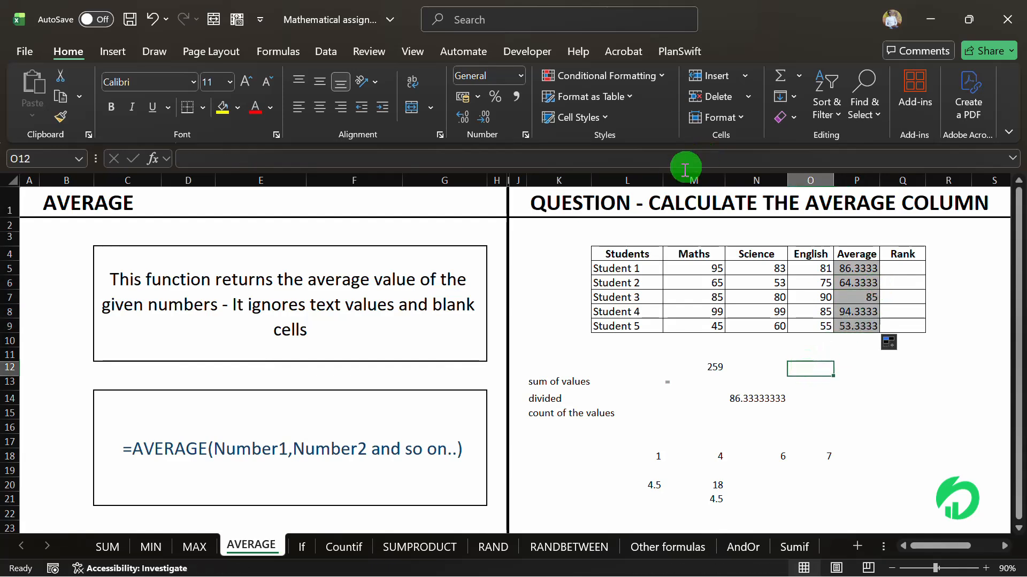
Rank Student 1's average in cell Q5 with the formula =RANK(P5,P5:P9)
{"action": "left_click", "coordinate": [893, 278]}
{"action": "left_click", "coordinate": [900, 263]}
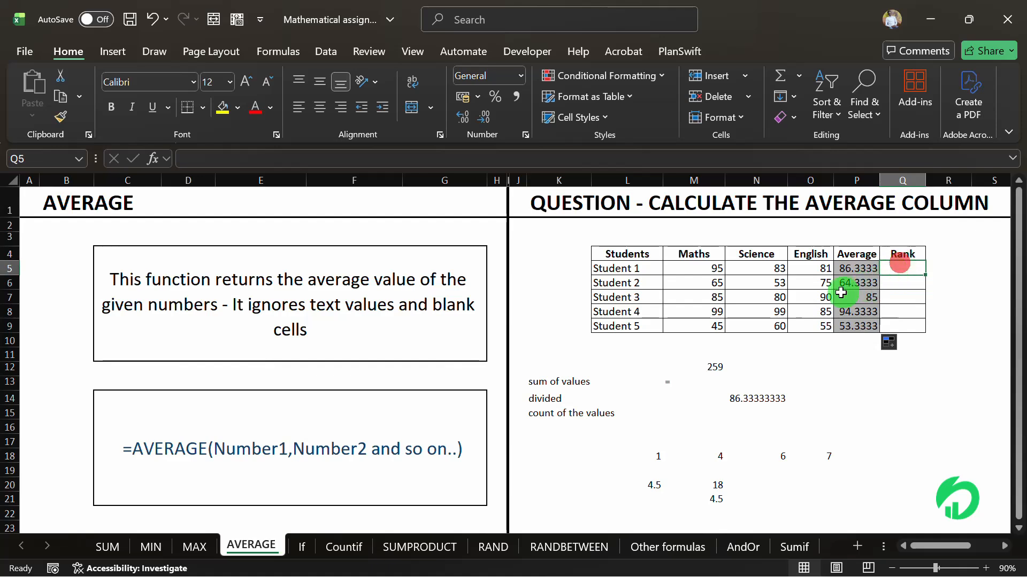
{"action": "type", "text": "=ran"}
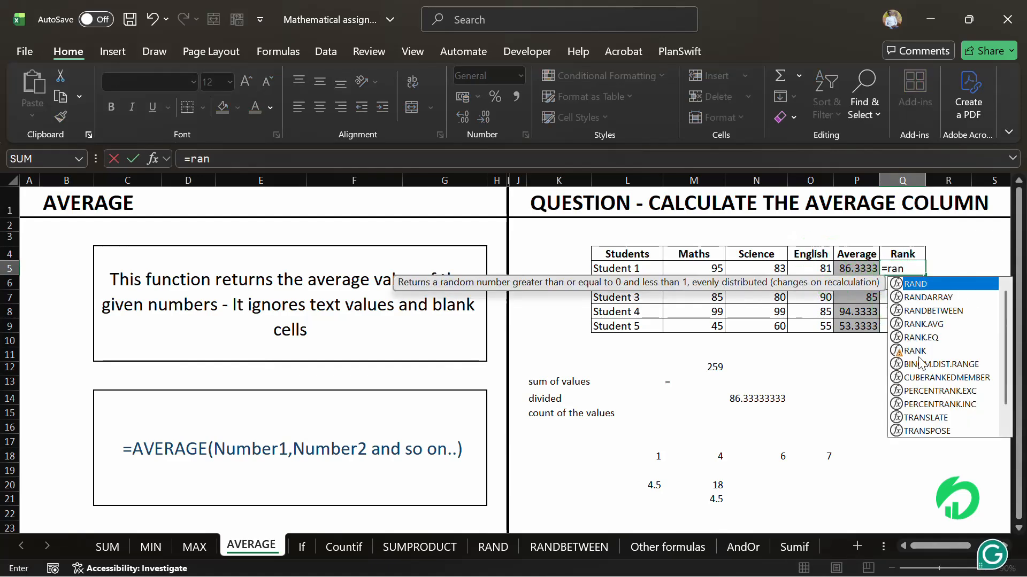
{"action": "double_click", "coordinate": [914, 351]}
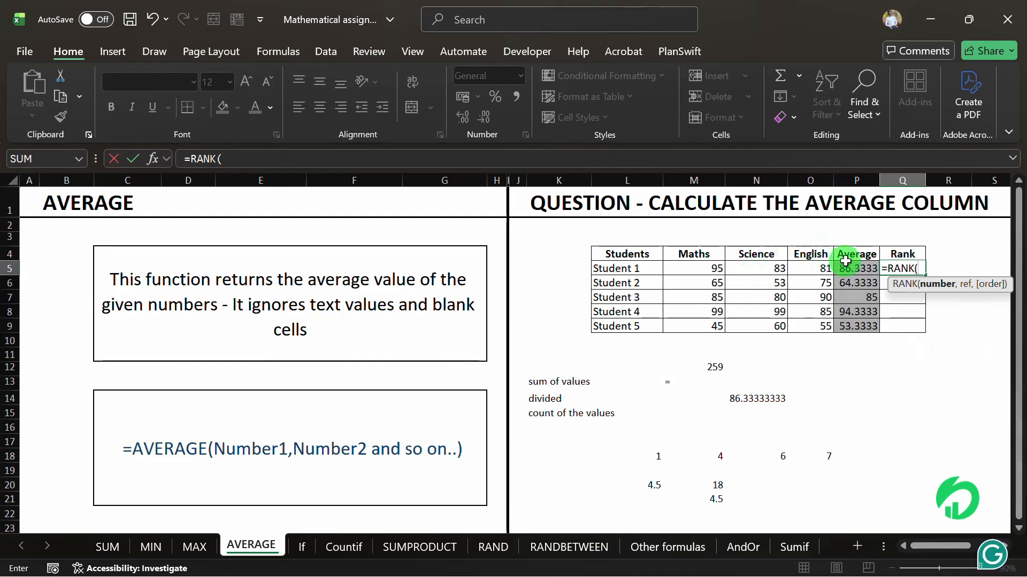
{"action": "mouse_move", "coordinate": [845, 269]}
{"action": "left_mouse_down"}
{"action": "mouse_move", "coordinate": [850, 320]}
{"action": "mouse_move", "coordinate": [850, 256]}
{"action": "mouse_move", "coordinate": [842, 272]}
{"action": "left_mouse_up"}
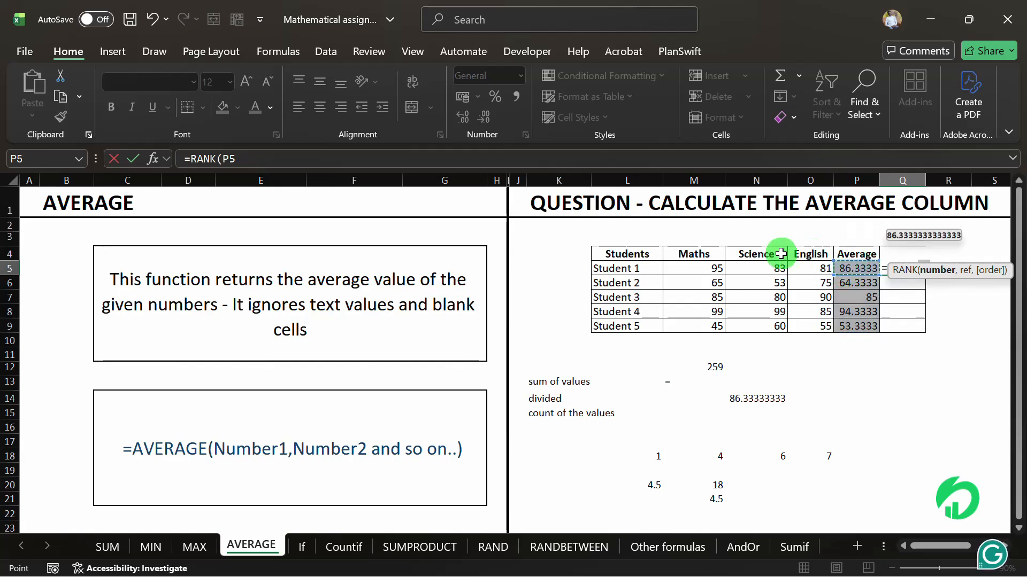
{"action": "type", "text": ","}
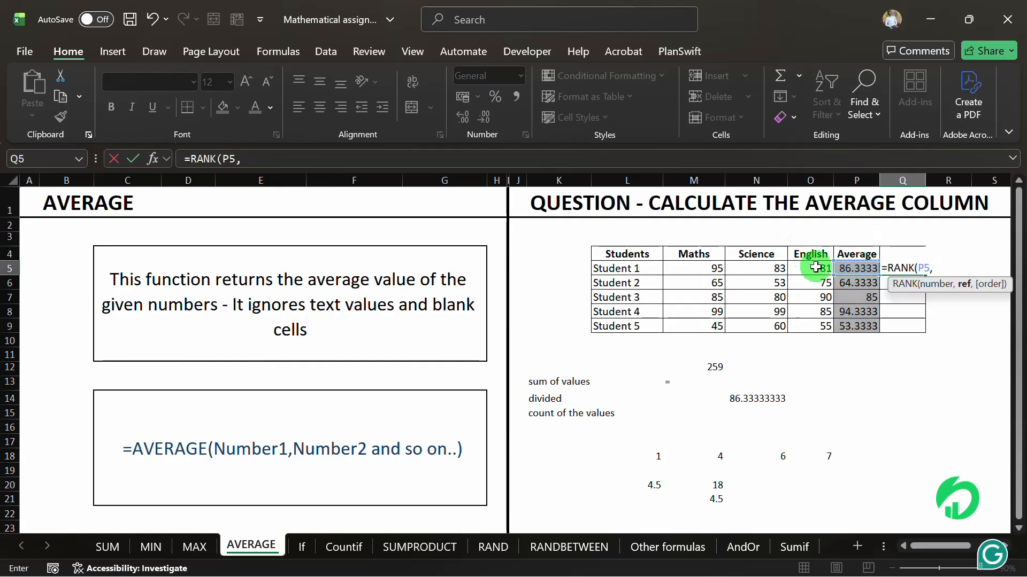
{"action": "left_click_drag", "start_coordinate": [856, 266], "coordinate": [870, 331]}
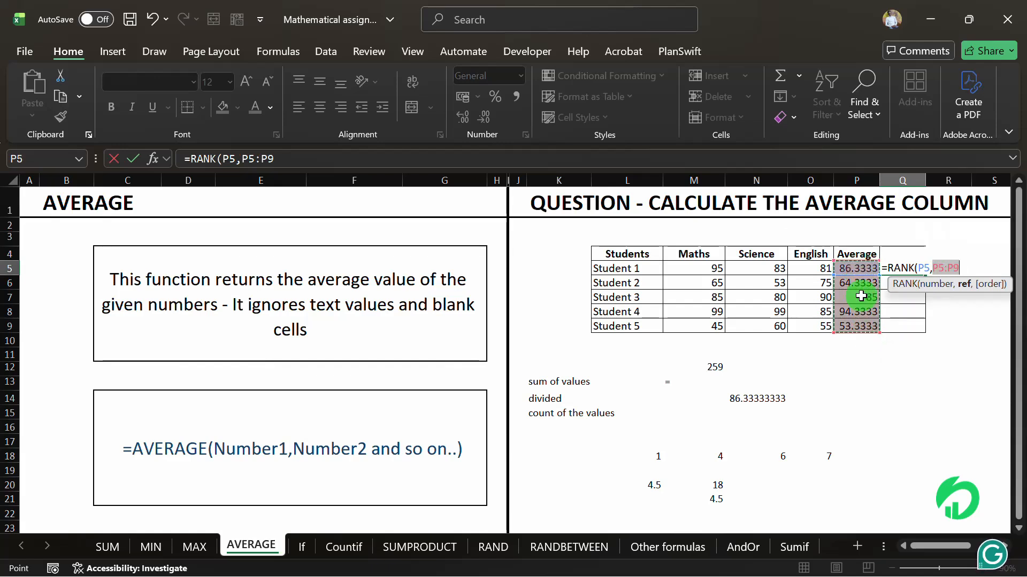
{"action": "type", "text": ")"}
{"action": "key", "text": "Return"}
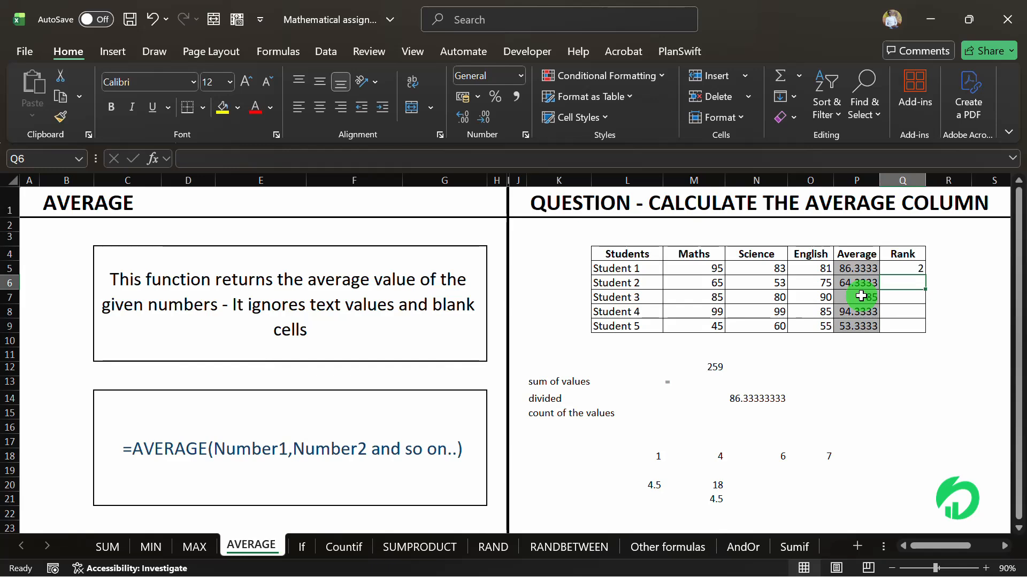
Try to anchor the start of the reference range as $P5 in Q5's RANK formula
{"action": "double_click", "coordinate": [901, 266]}
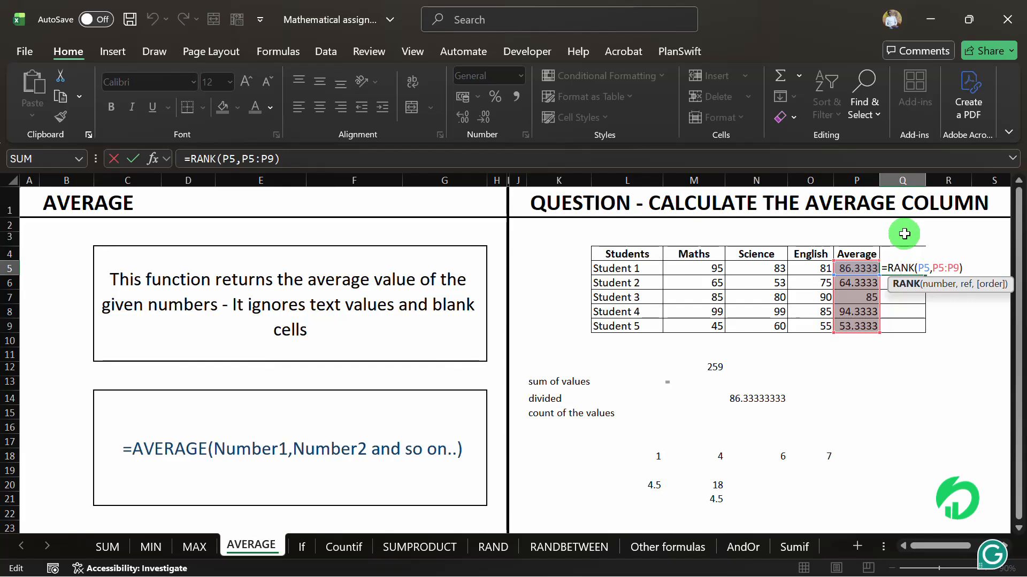
{"action": "left_click", "coordinate": [936, 268]}
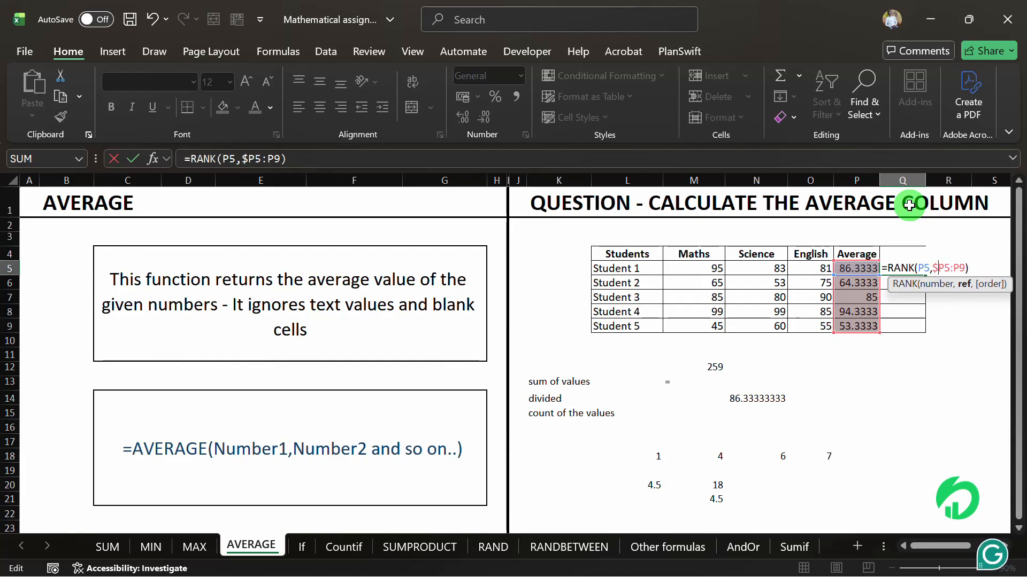
{"action": "key", "text": "Return"}
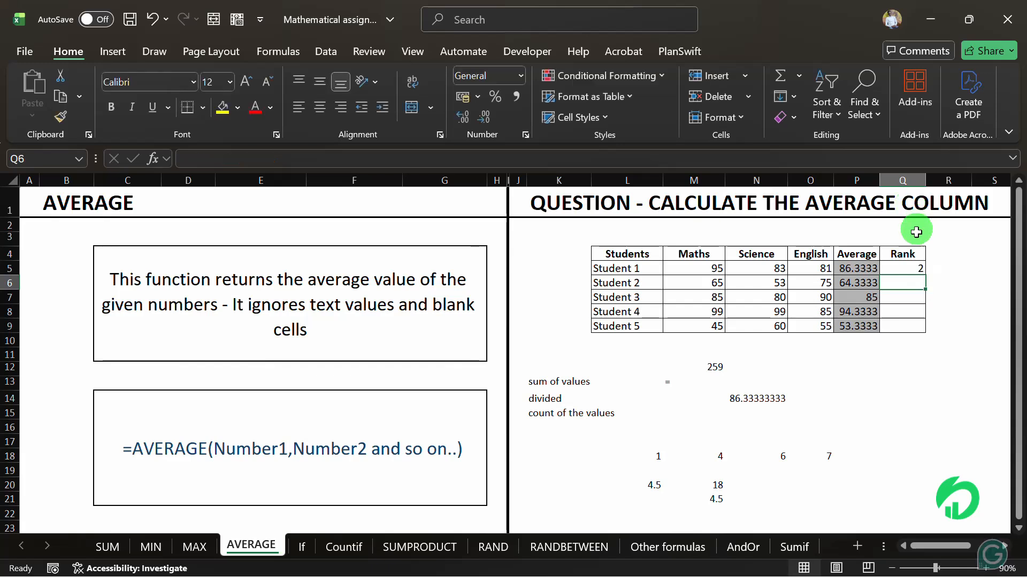
{"action": "left_click", "coordinate": [916, 265]}
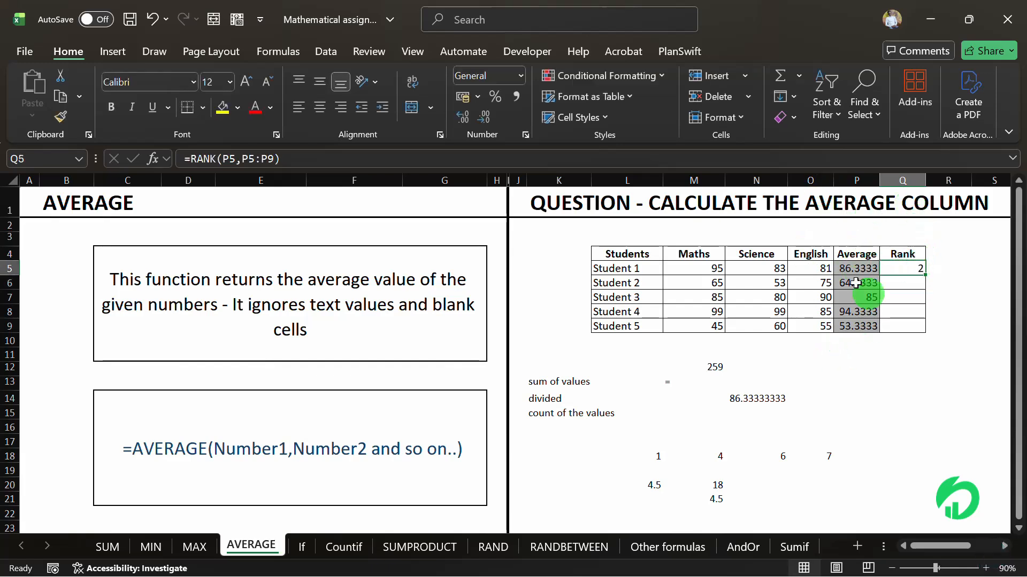
Rank Student 2's average in cell Q6 with the formula =RANK(P6,P5:P9)
{"action": "left_click", "coordinate": [891, 279]}
{"action": "type", "text": "=rank"}
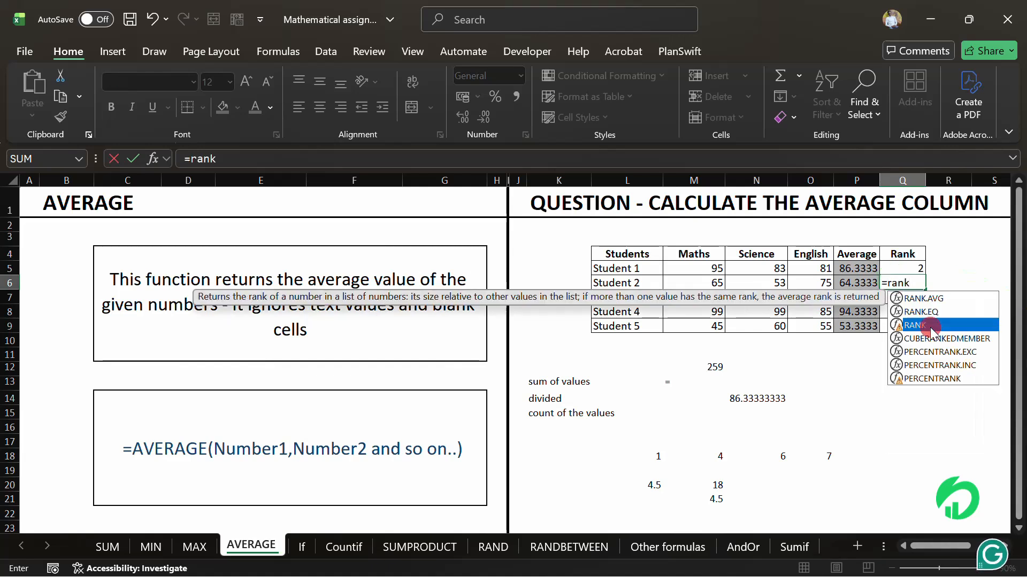
{"action": "double_click", "coordinate": [930, 326]}
{"action": "left_click", "coordinate": [862, 278]}
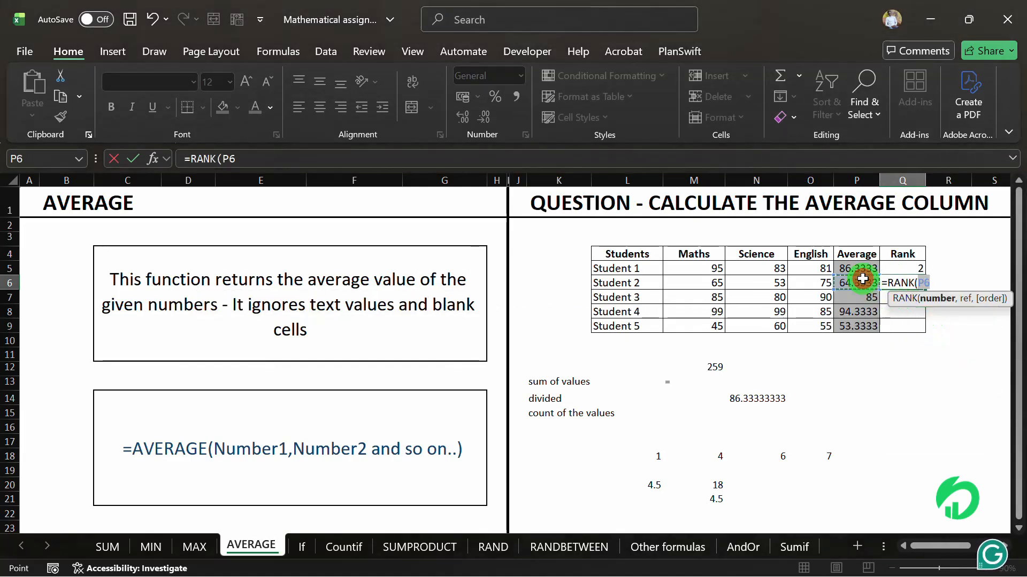
{"action": "type", "text": ","}
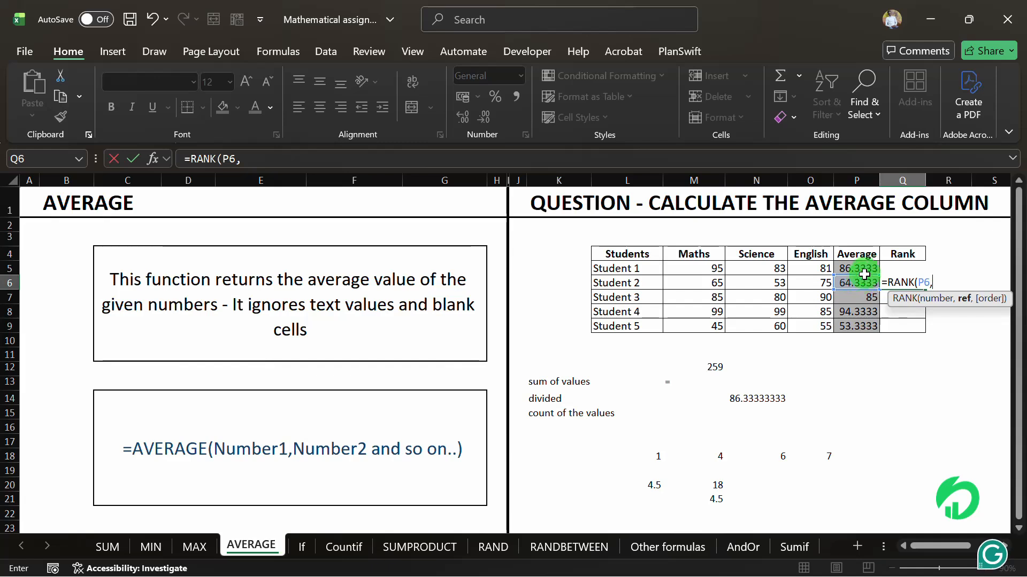
{"action": "left_click_drag", "start_coordinate": [860, 268], "coordinate": [866, 319]}
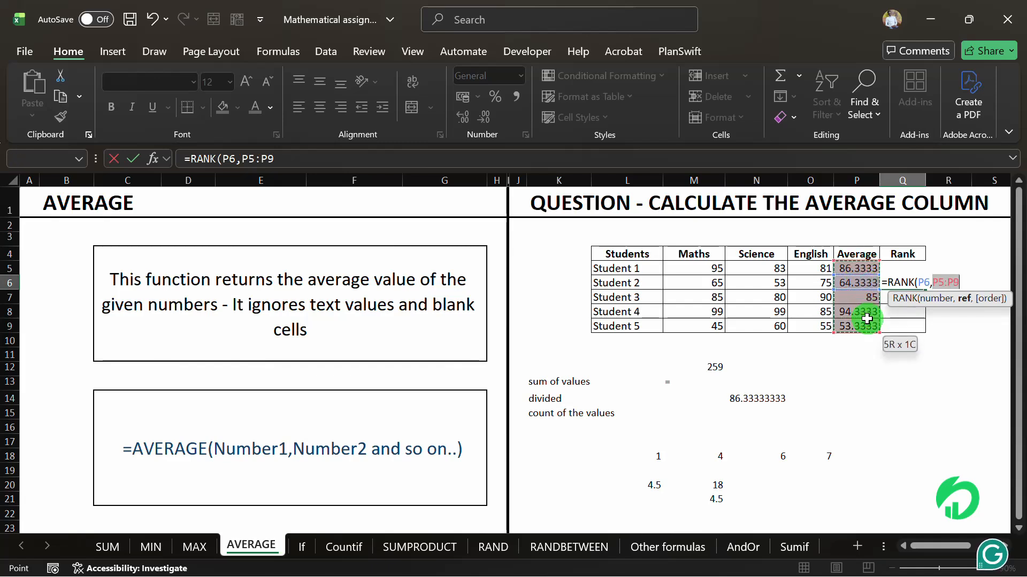
{"action": "key", "text": "Return"}
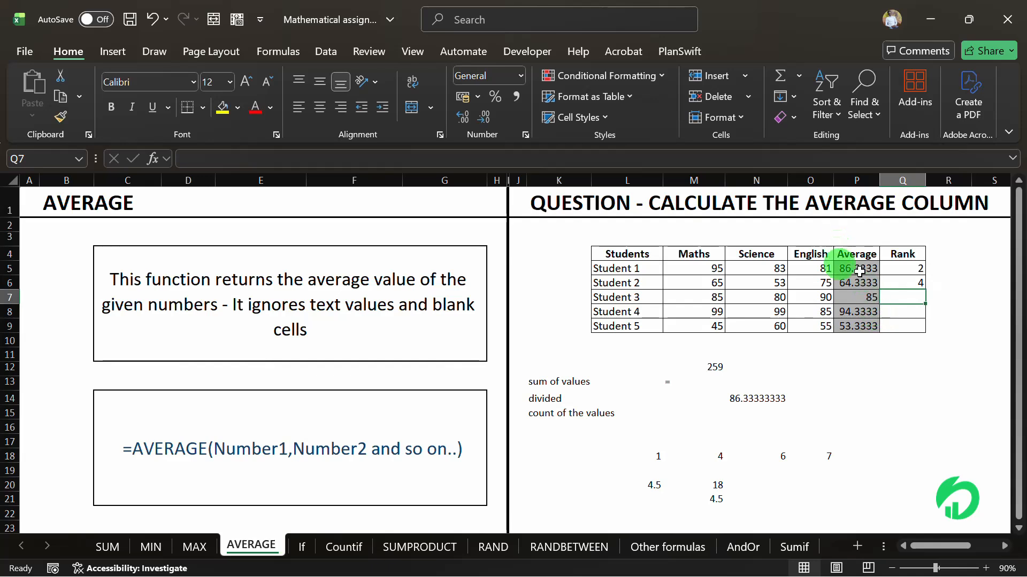
Clear Student 2's rank in Q6 and fill Q5's unanchored RANK formula down to Q9
{"action": "left_click", "coordinate": [899, 276]}
{"action": "key", "text": "Delete"}
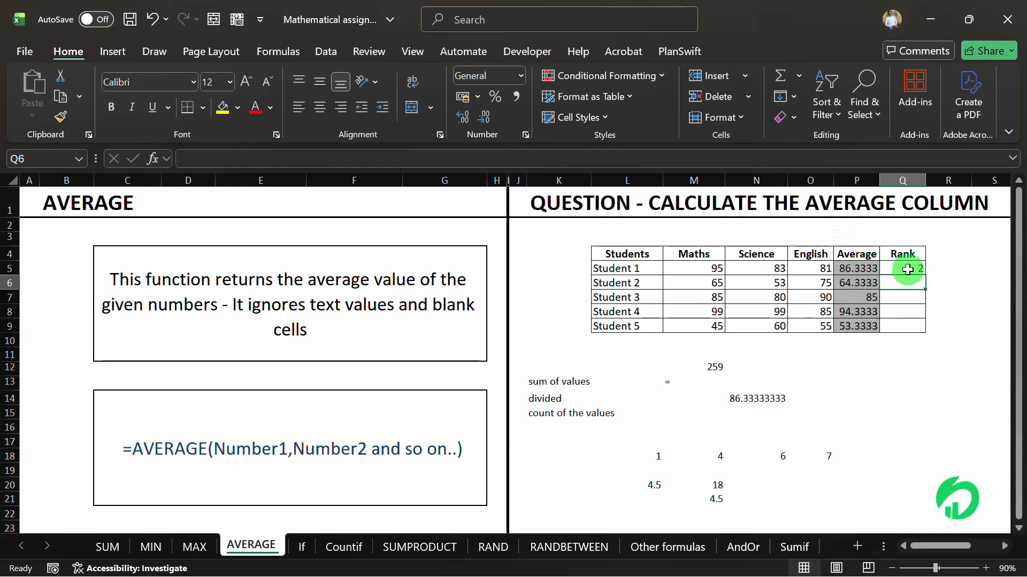
{"action": "left_click", "coordinate": [908, 269]}
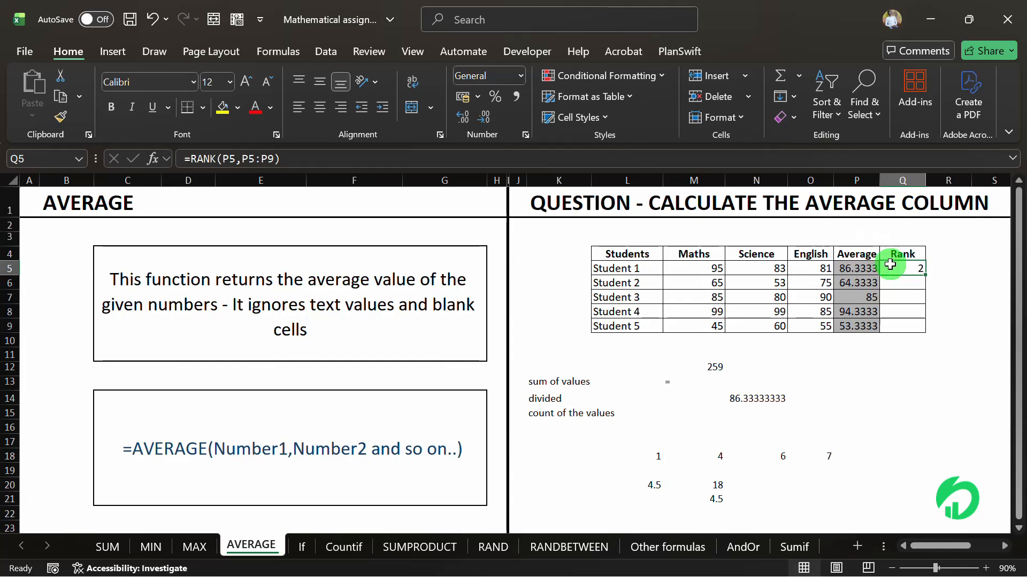
{"action": "left_click_drag", "start_coordinate": [890, 264], "coordinate": [893, 325]}
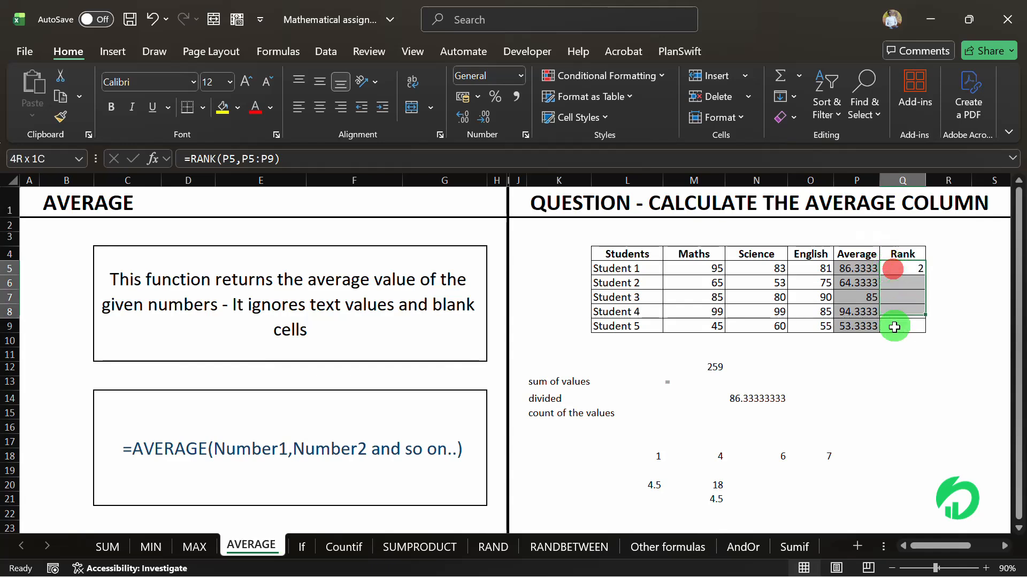
{"action": "left_click", "coordinate": [787, 95]}
{"action": "left_click", "coordinate": [799, 119]}
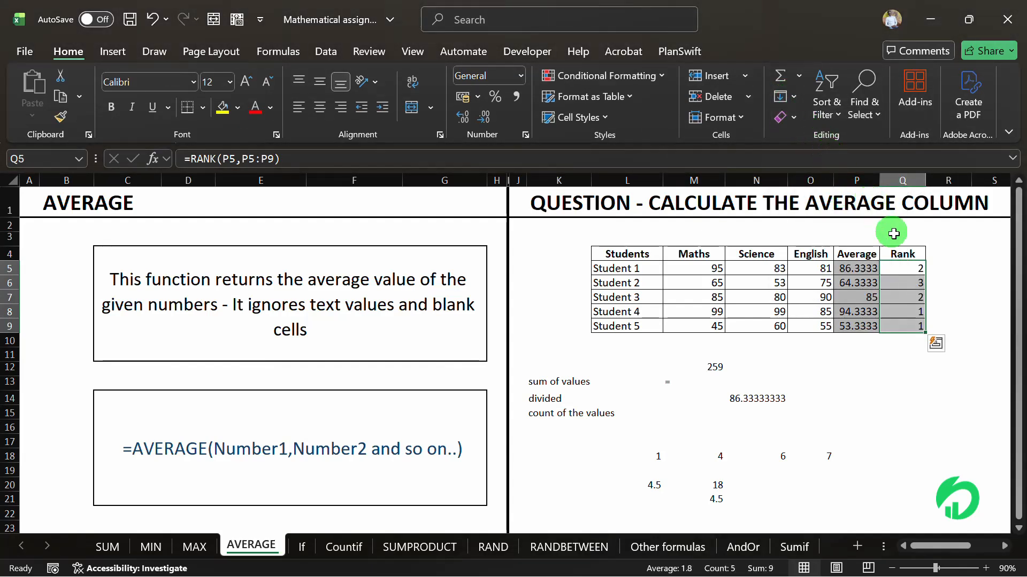
Examine the filled RANK formulas in the Rank column cell by cell, checking which reference range each one uses
{"action": "left_click", "coordinate": [900, 265]}
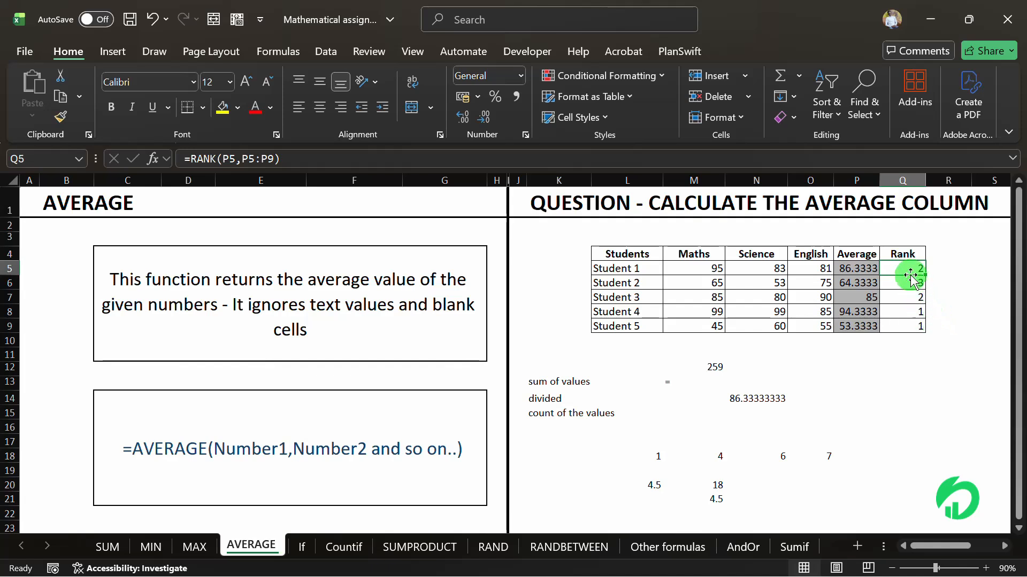
{"action": "left_click", "coordinate": [905, 297]}
{"action": "left_click", "coordinate": [904, 311]}
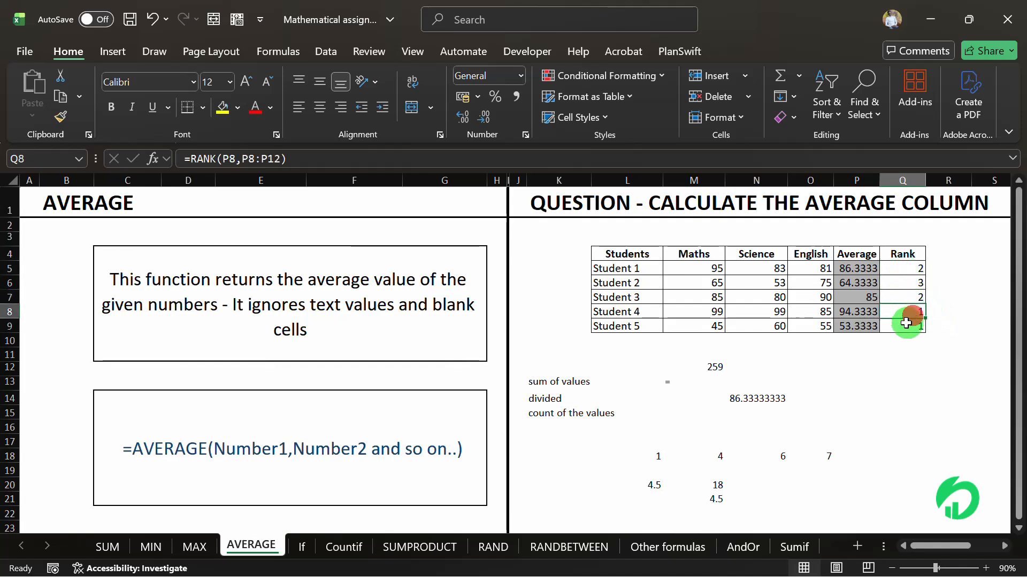
{"action": "left_click", "coordinate": [906, 323]}
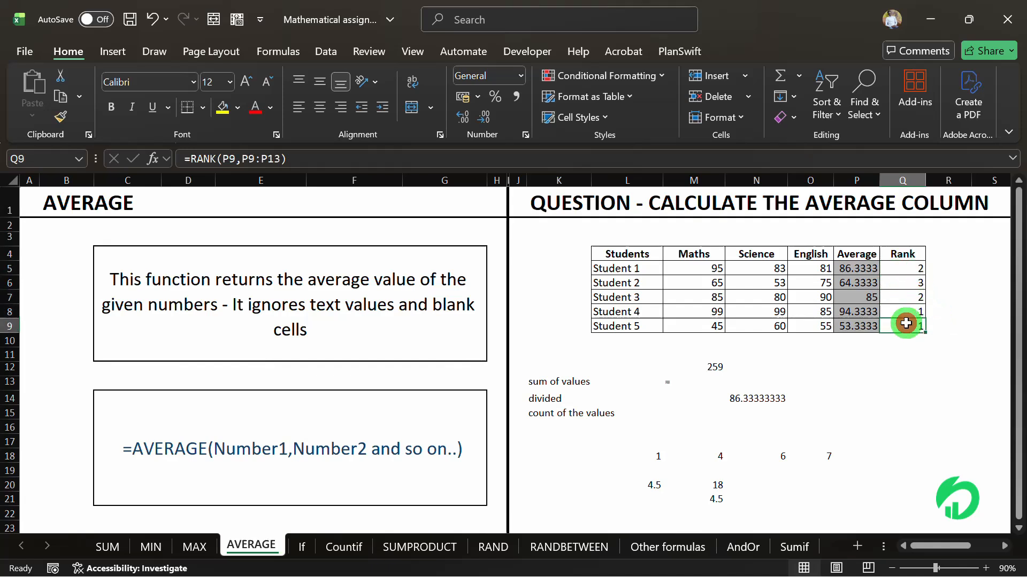
{"action": "double_click", "coordinate": [897, 283]}
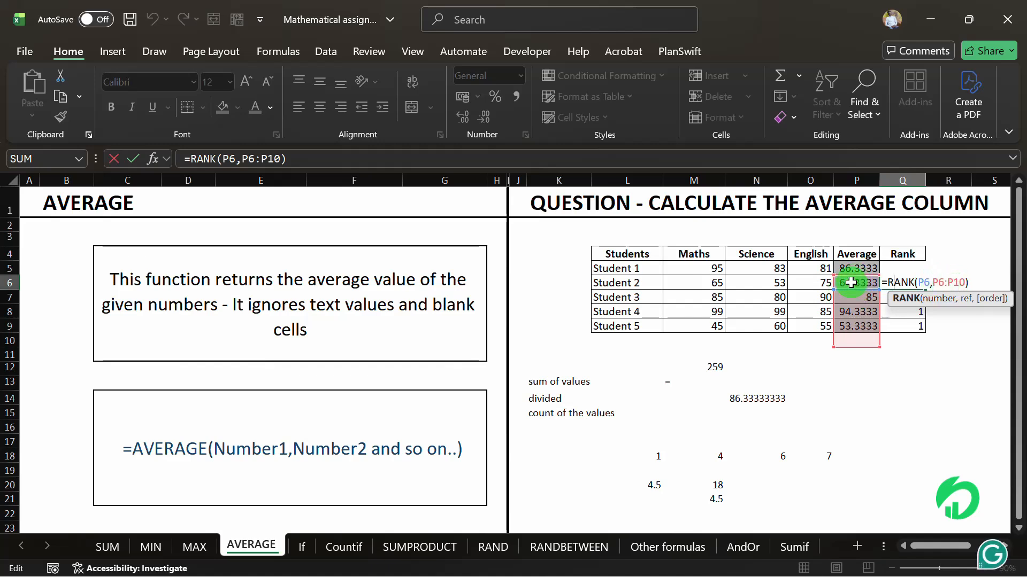
{"action": "key", "text": "Return"}
{"action": "double_click", "coordinate": [896, 295]}
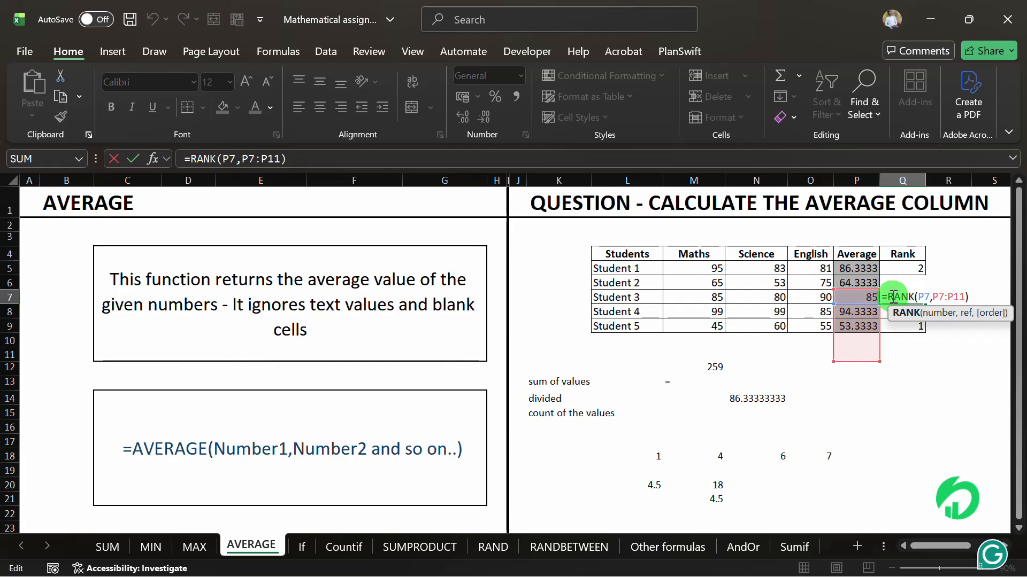
{"action": "key", "text": "Return"}
{"action": "double_click", "coordinate": [890, 313]}
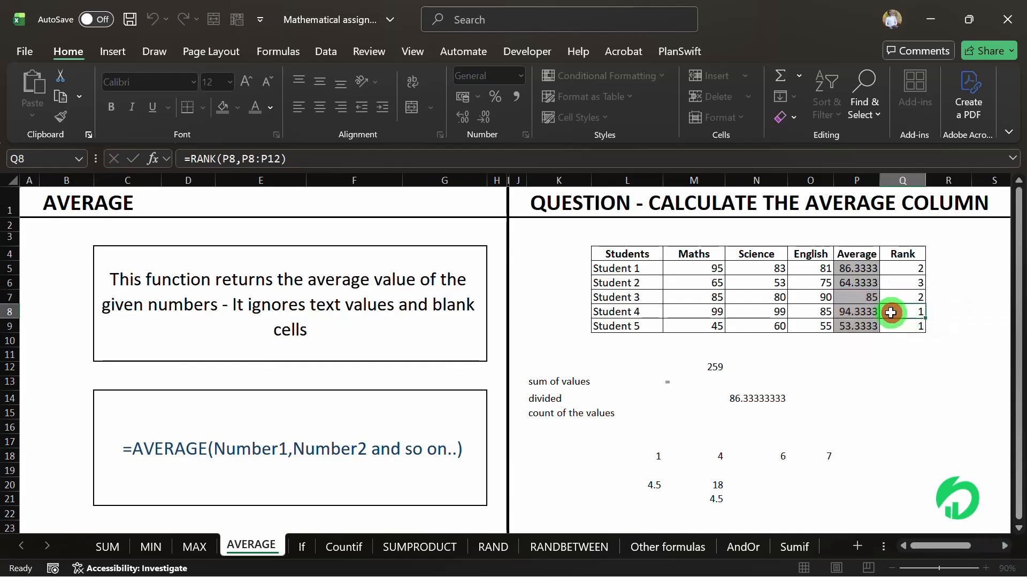
{"action": "key", "text": "Return"}
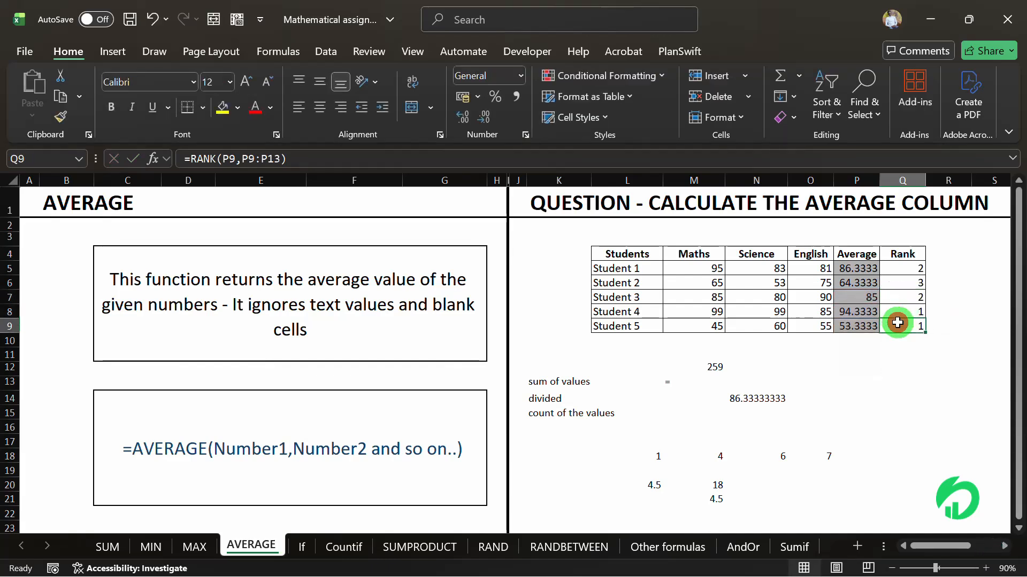
{"action": "double_click", "coordinate": [899, 325]}
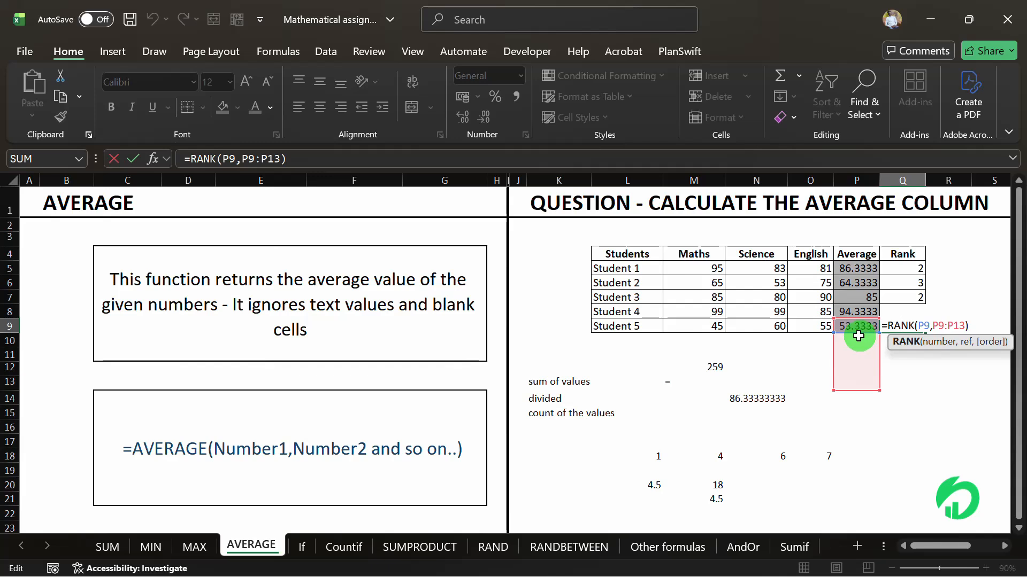
{"action": "key", "text": "Return"}
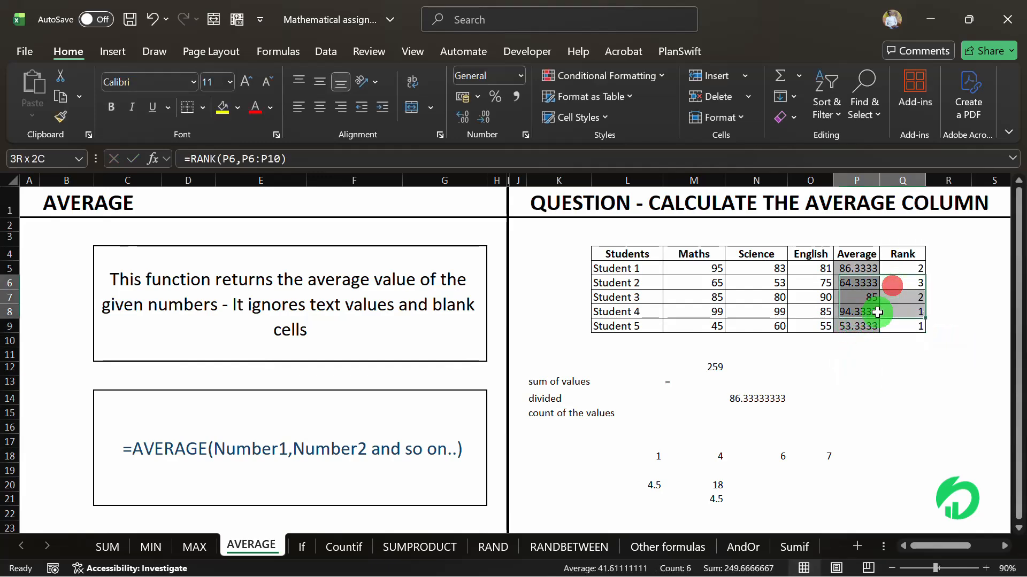
Clear the ranks in Q6:Q9 and anchor the reference range in Q5 so the formula is =RANK(P5,$P$5:$P$9)
{"action": "left_click_drag", "start_coordinate": [896, 284], "coordinate": [890, 323]}
{"action": "key", "text": "Delete"}
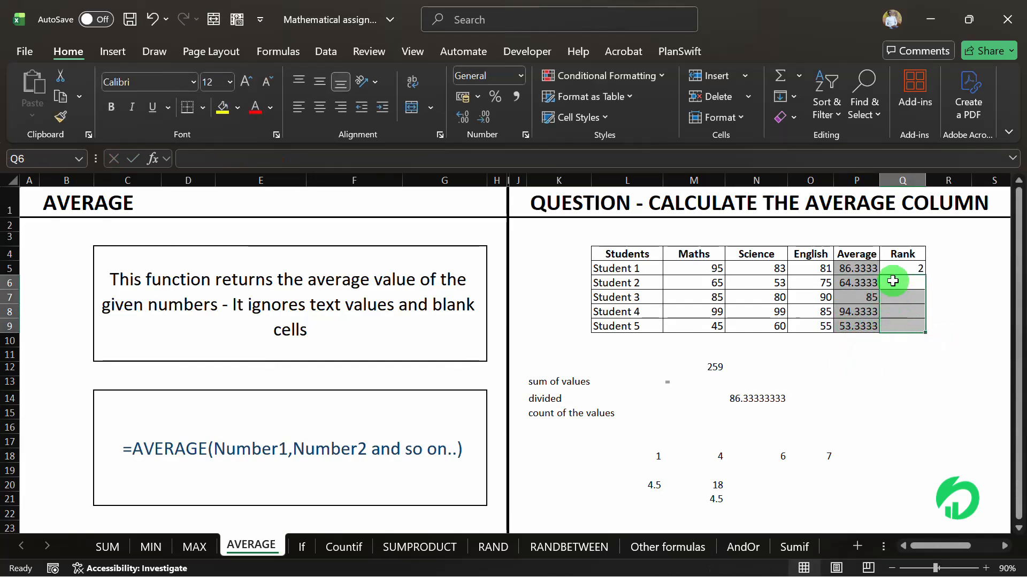
{"action": "double_click", "coordinate": [888, 268]}
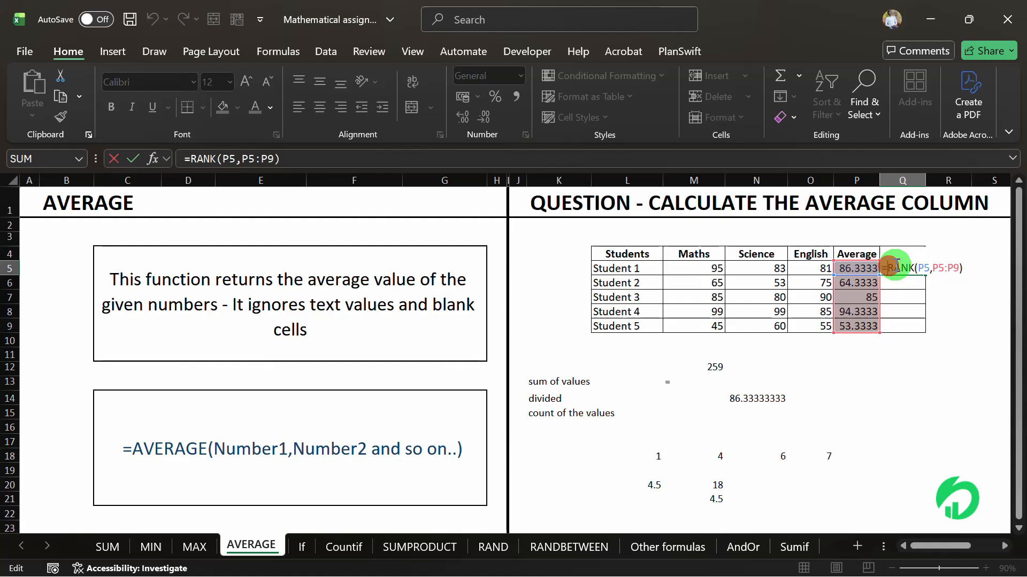
{"action": "left_click", "coordinate": [933, 268]}
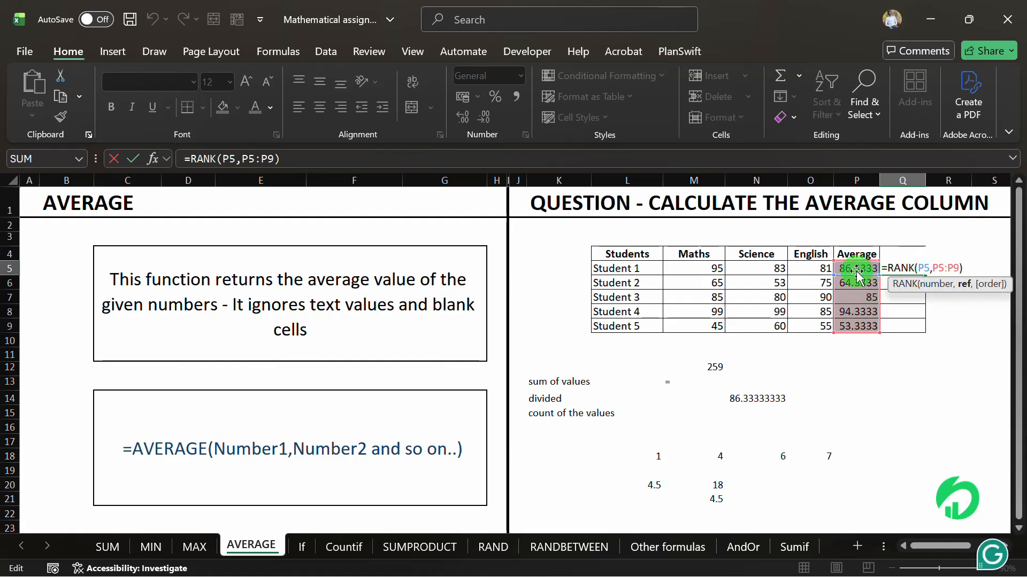
{"action": "type", "text": "$P"}
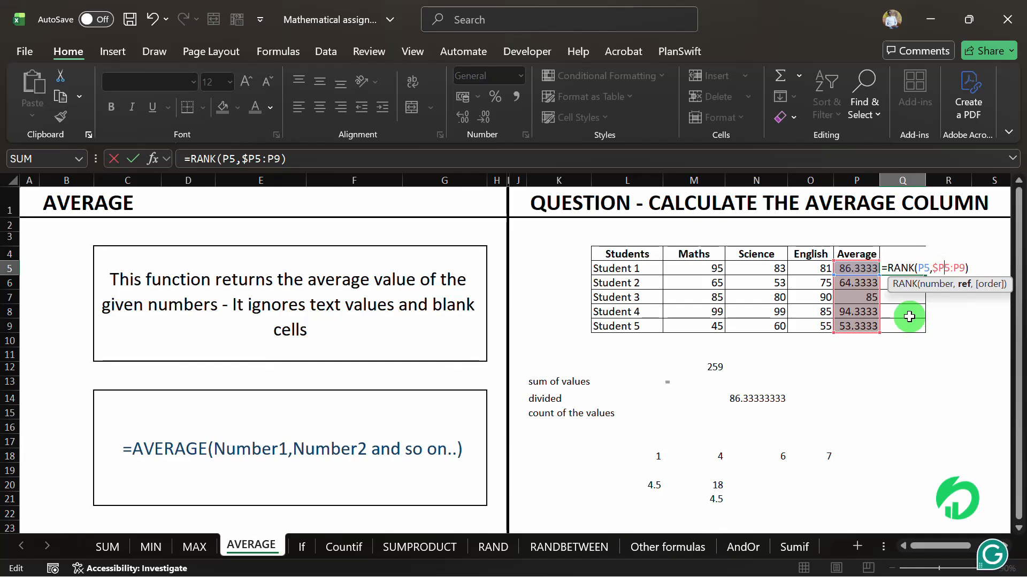
{"action": "type", "text": "$"}
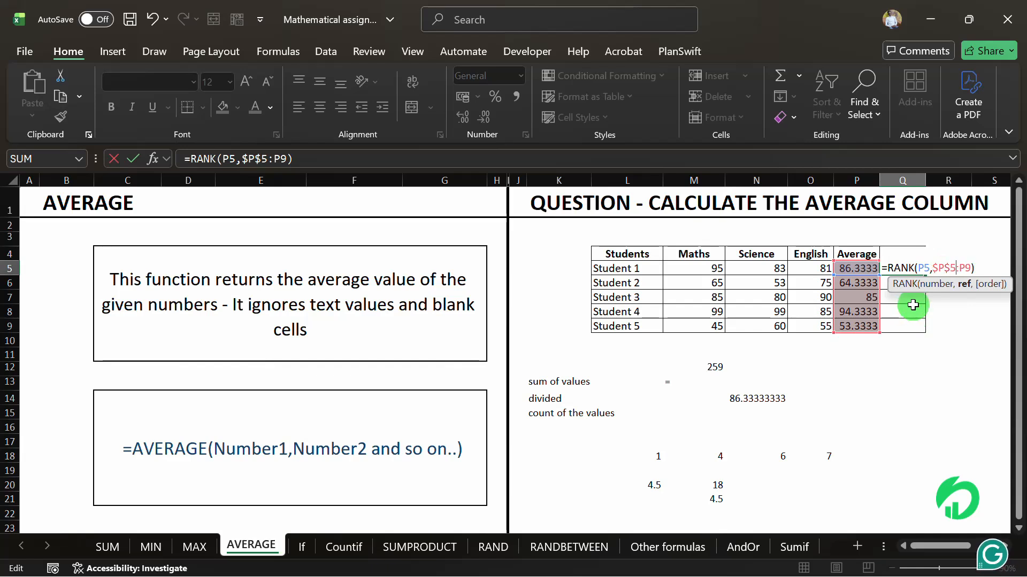
{"action": "key", "text": "Right"}
{"action": "type", "text": "$"}
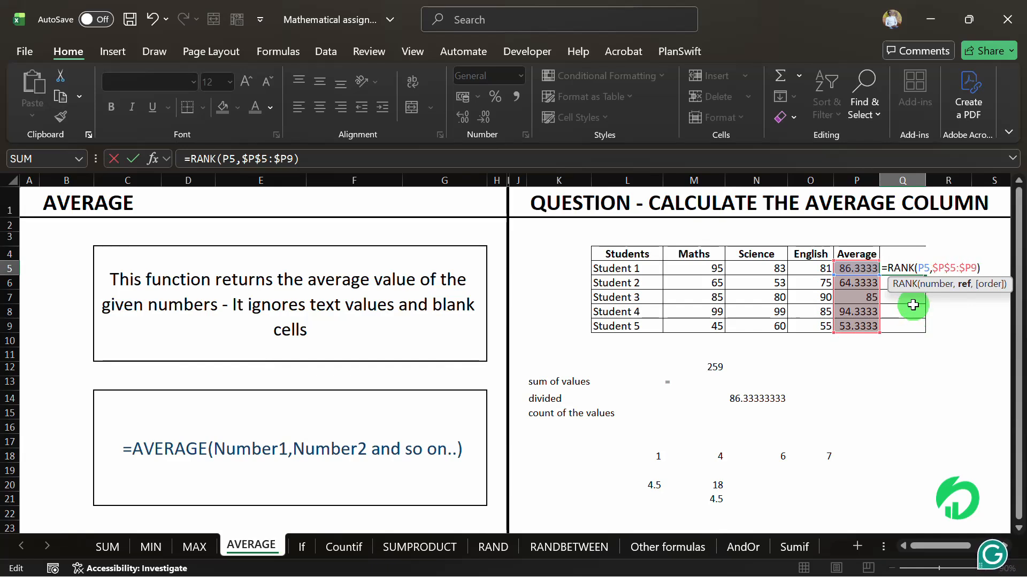
{"action": "key", "text": "Right"}
{"action": "type", "text": "$"}
{"action": "key", "text": "Return"}
Fill the anchored RANK formula from Q5 down to Q9 with Fill Down, and undo the fill
{"action": "left_click", "coordinate": [910, 265]}
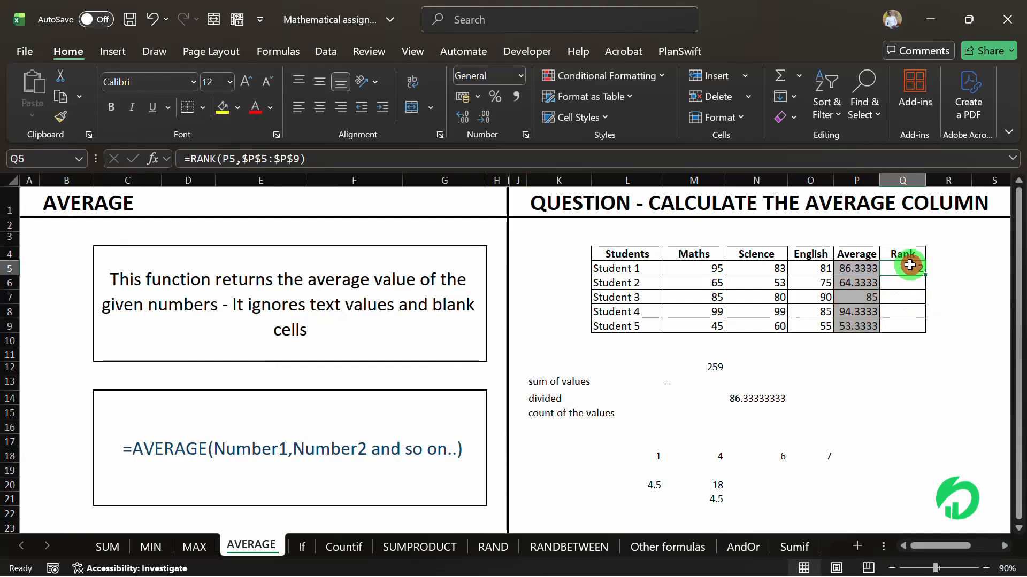
{"action": "left_click_drag", "start_coordinate": [910, 265], "coordinate": [910, 324]}
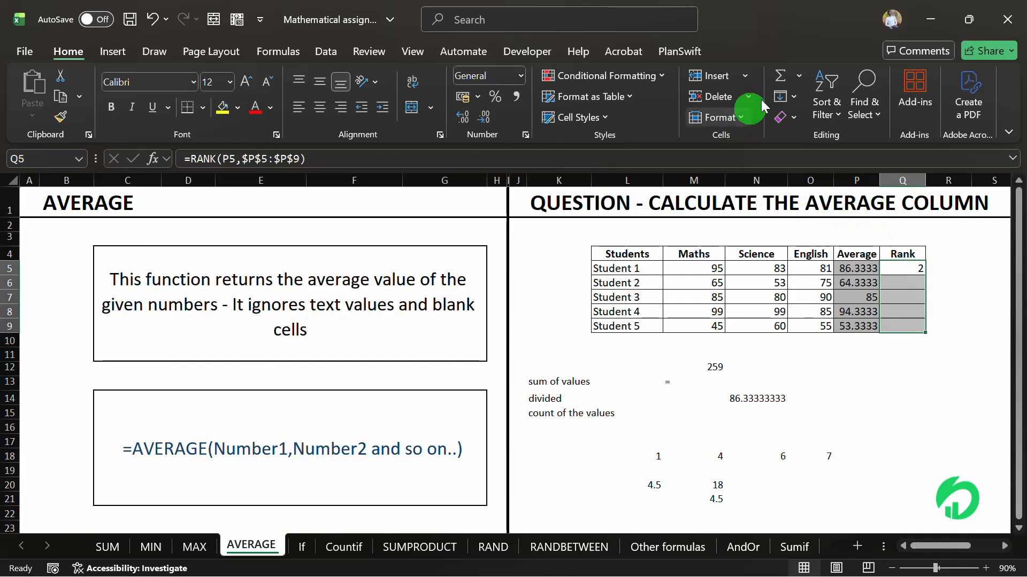
{"action": "left_click", "coordinate": [787, 96]}
{"action": "left_click", "coordinate": [817, 124]}
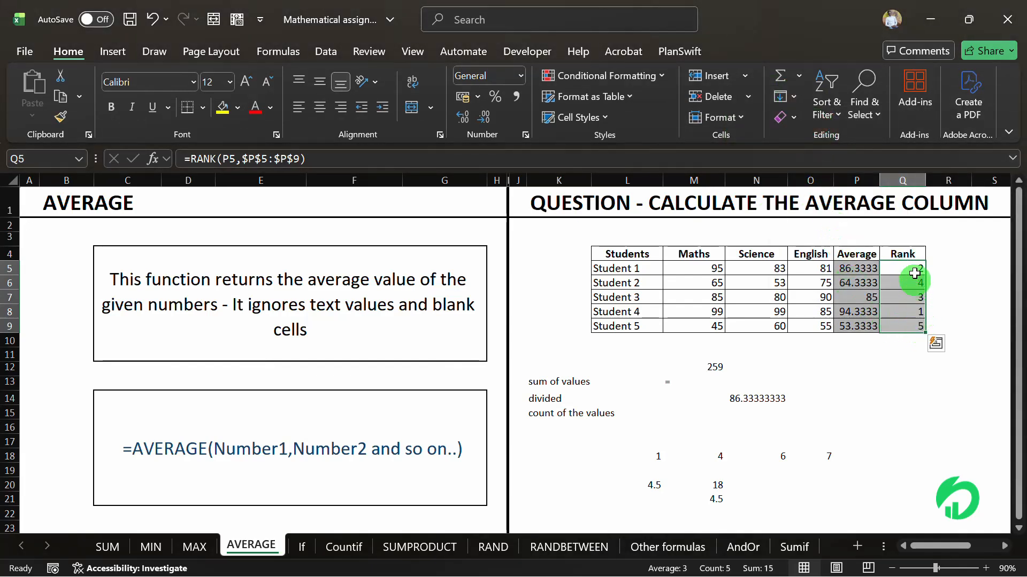
{"action": "left_click", "coordinate": [919, 338]}
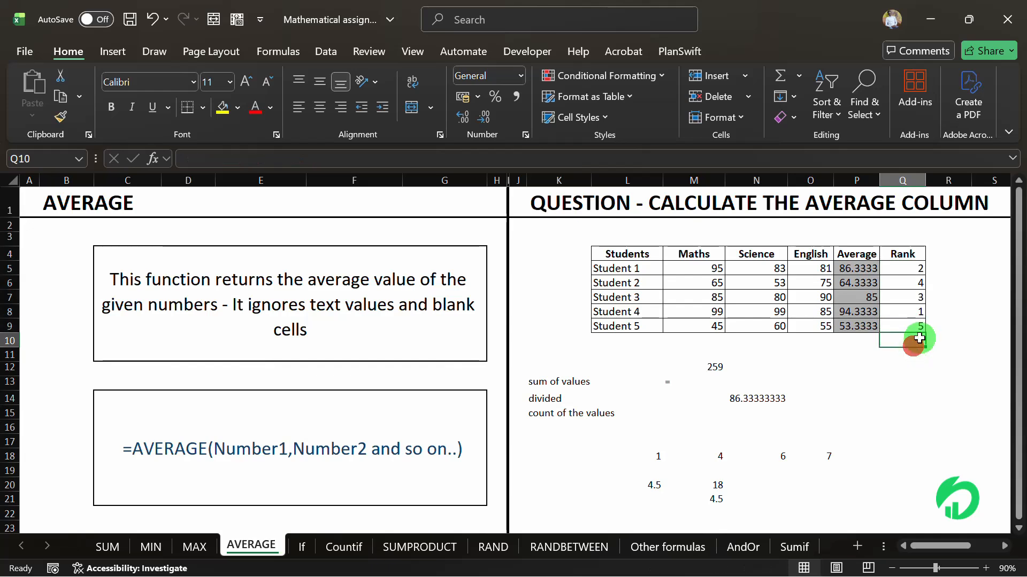
{"action": "key", "text": "ctrl+z"}
{"action": "left_click", "coordinate": [908, 297]}
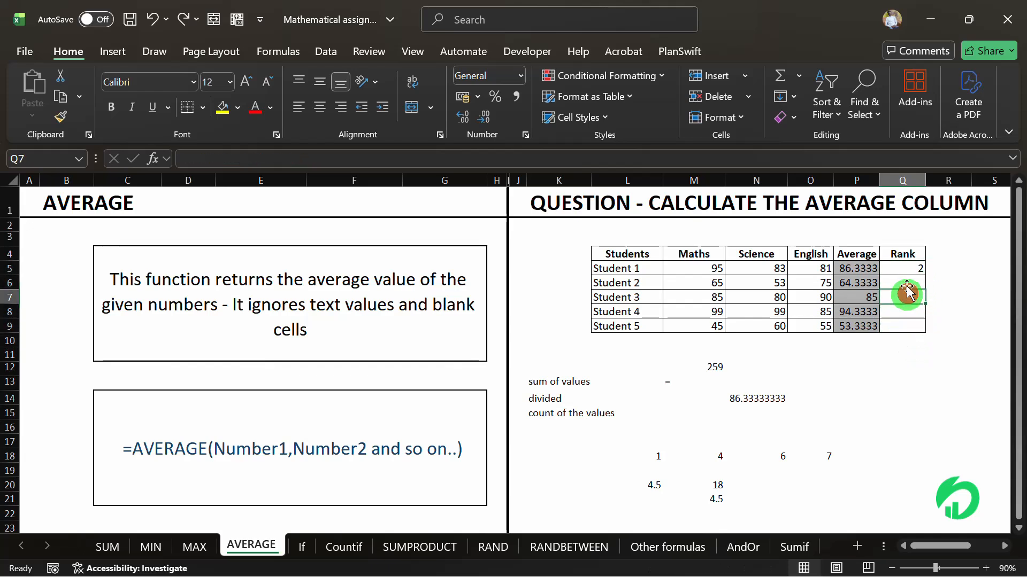
Demonstrate two further fills of Q5's RANK formula to Q9, a Fill Down over Q5:Q9 and an AutoFill from Q5, undoing each one
{"action": "left_click_drag", "start_coordinate": [908, 267], "coordinate": [905, 326]}
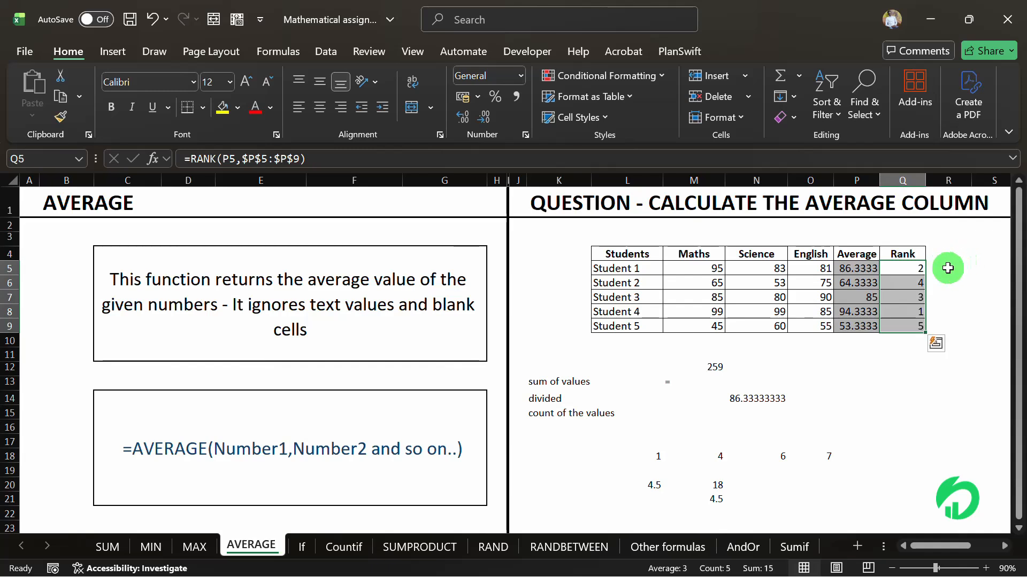
{"action": "left_click", "coordinate": [951, 269]}
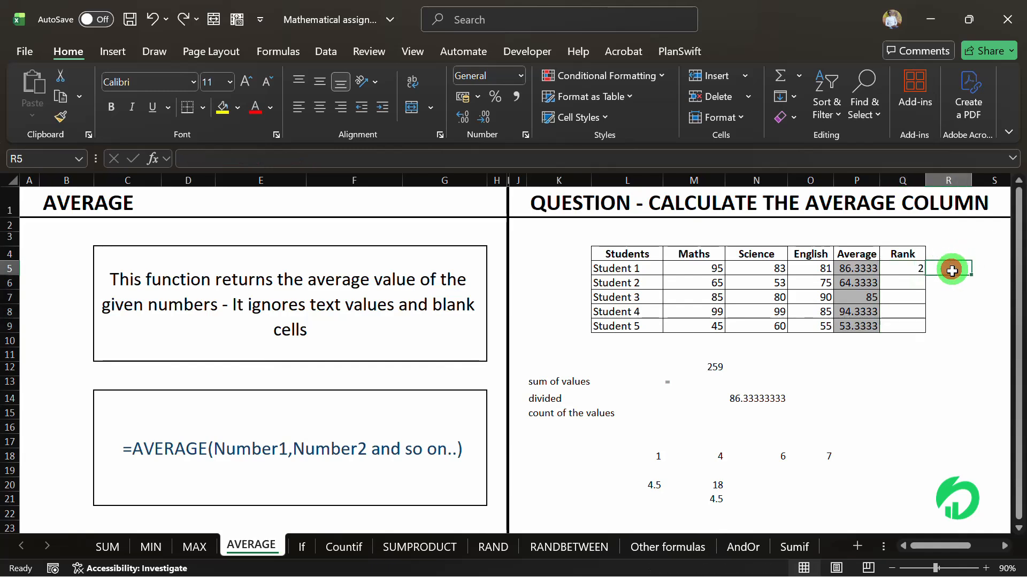
{"action": "left_click", "coordinate": [908, 274]}
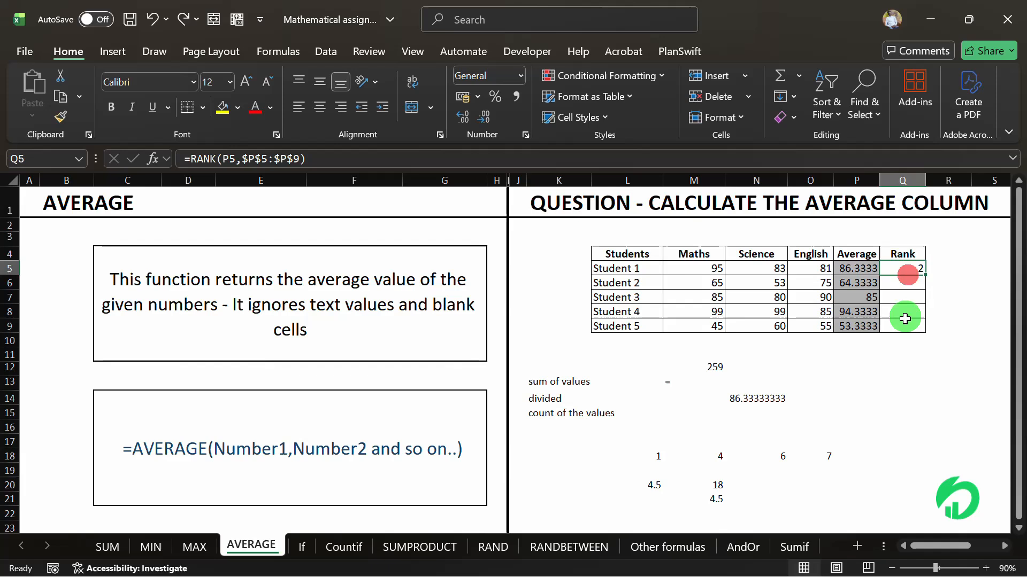
{"action": "double_click", "coordinate": [926, 275]}
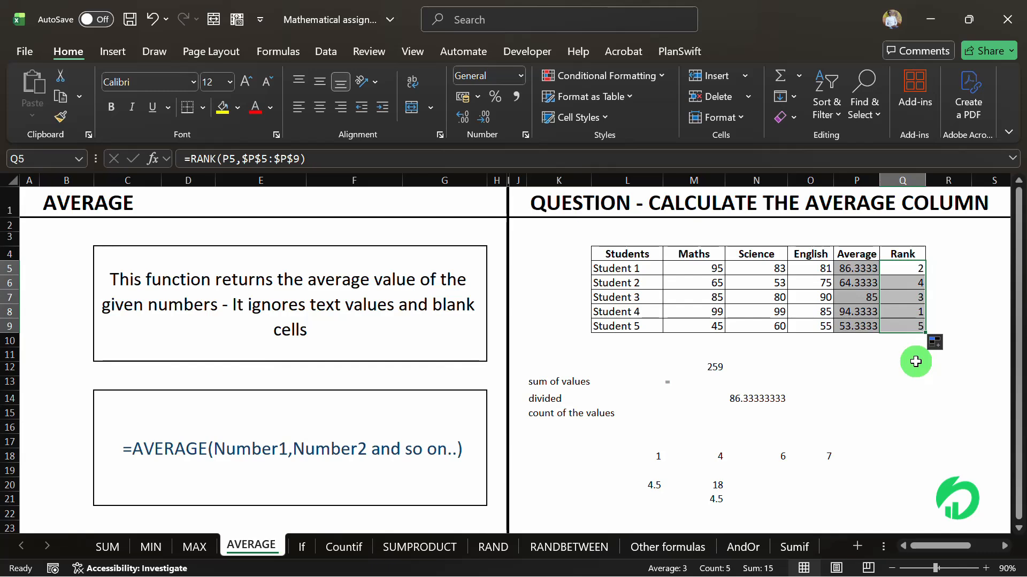
{"action": "key", "text": "ctrl+z"}
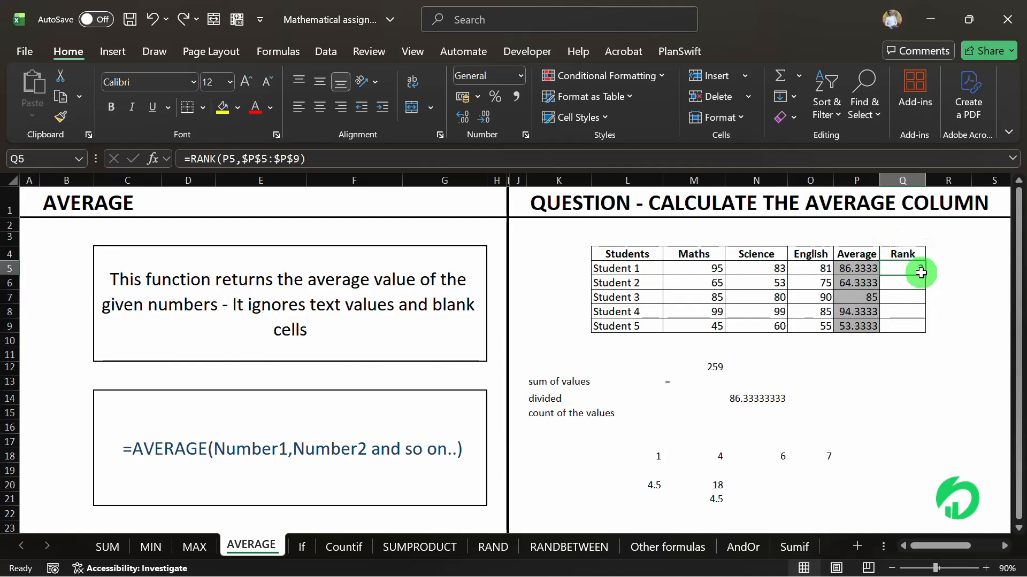
Extend the anchored RANK formula from Q5 down to Q9 to rank all remaining students
{"action": "left_click_drag", "start_coordinate": [924, 274], "coordinate": [921, 326]}
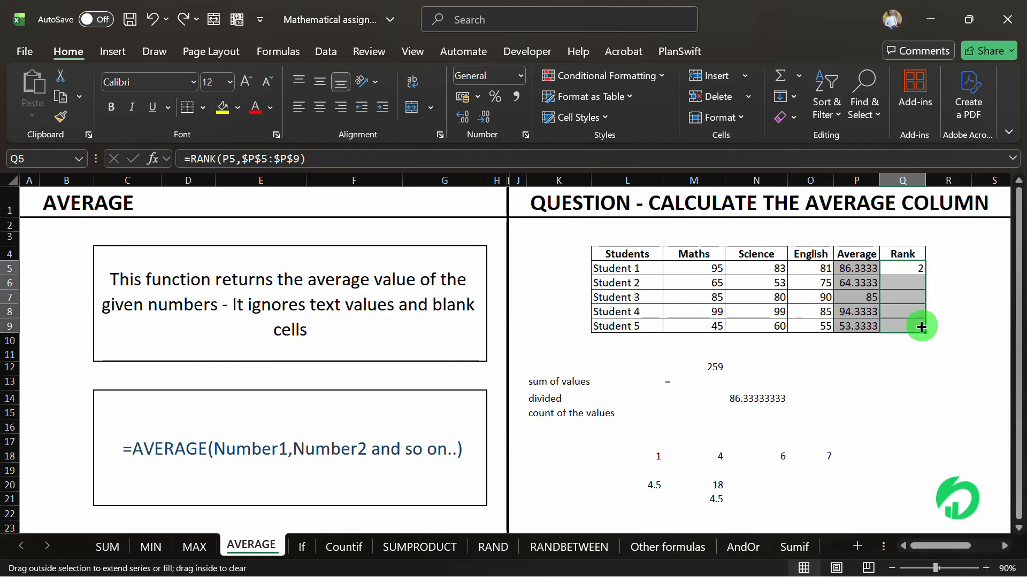
{"action": "left_click", "coordinate": [856, 369]}
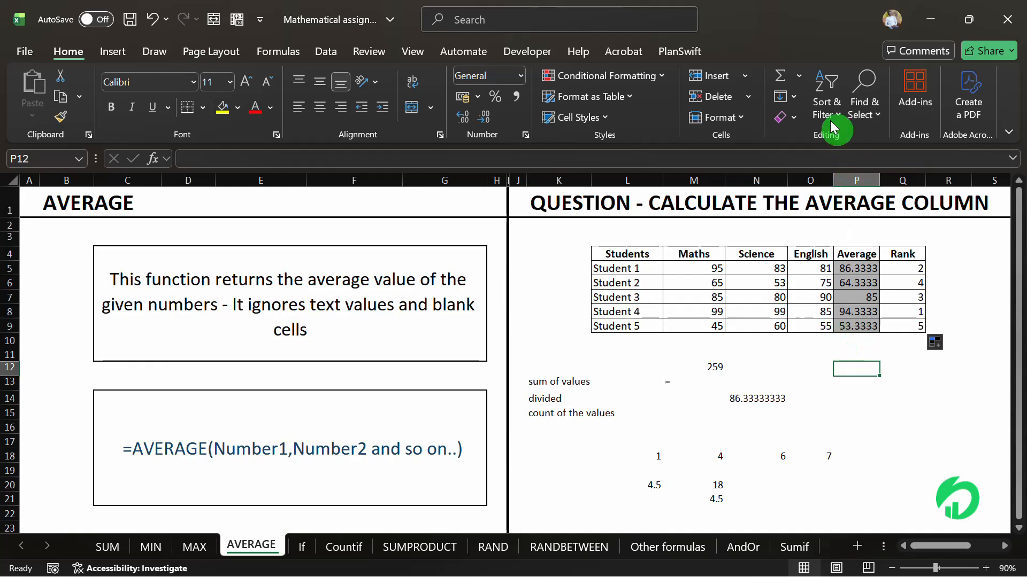
{"action": "left_click", "coordinate": [794, 96]}
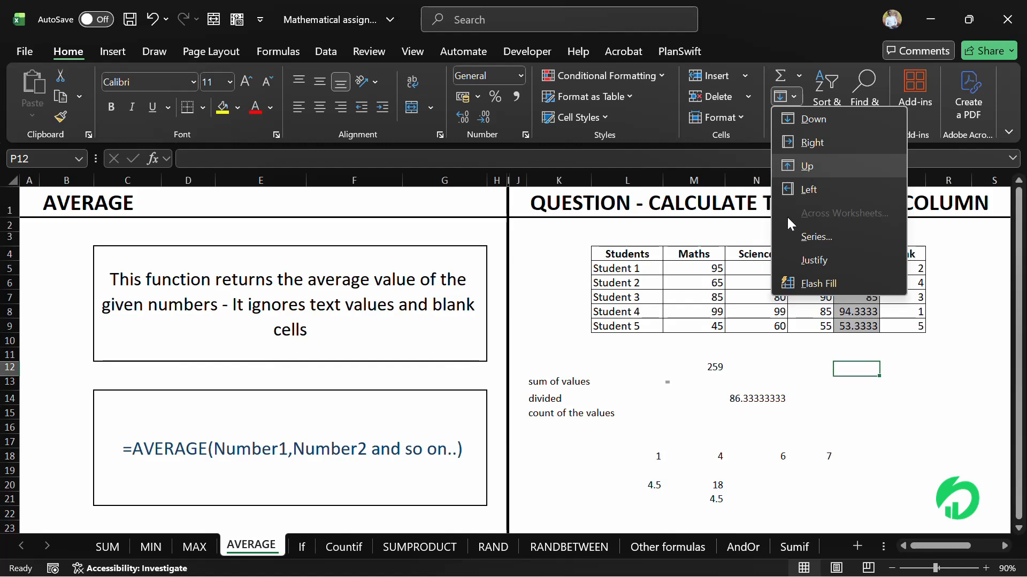
{"action": "left_click", "coordinate": [742, 284]}
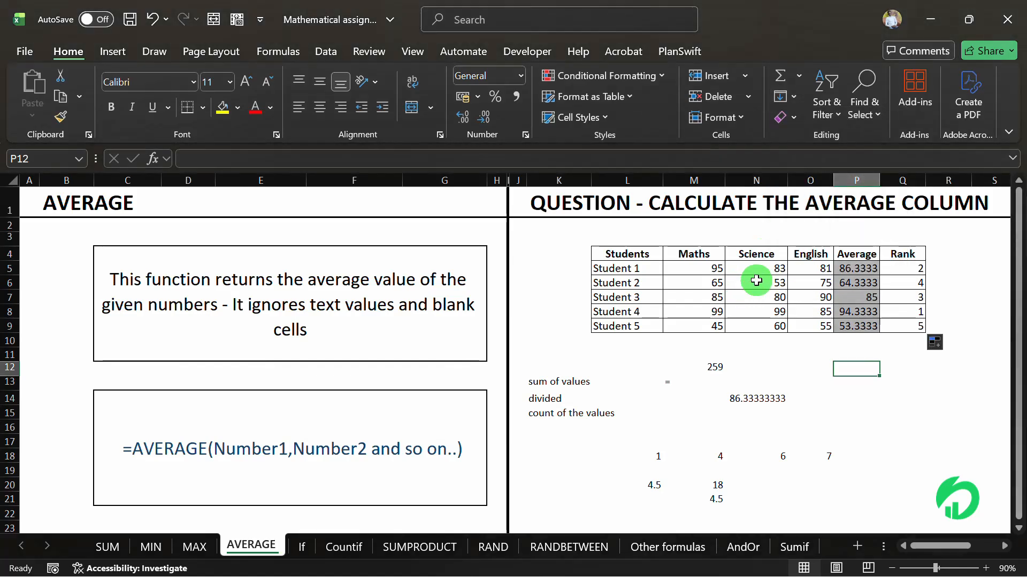